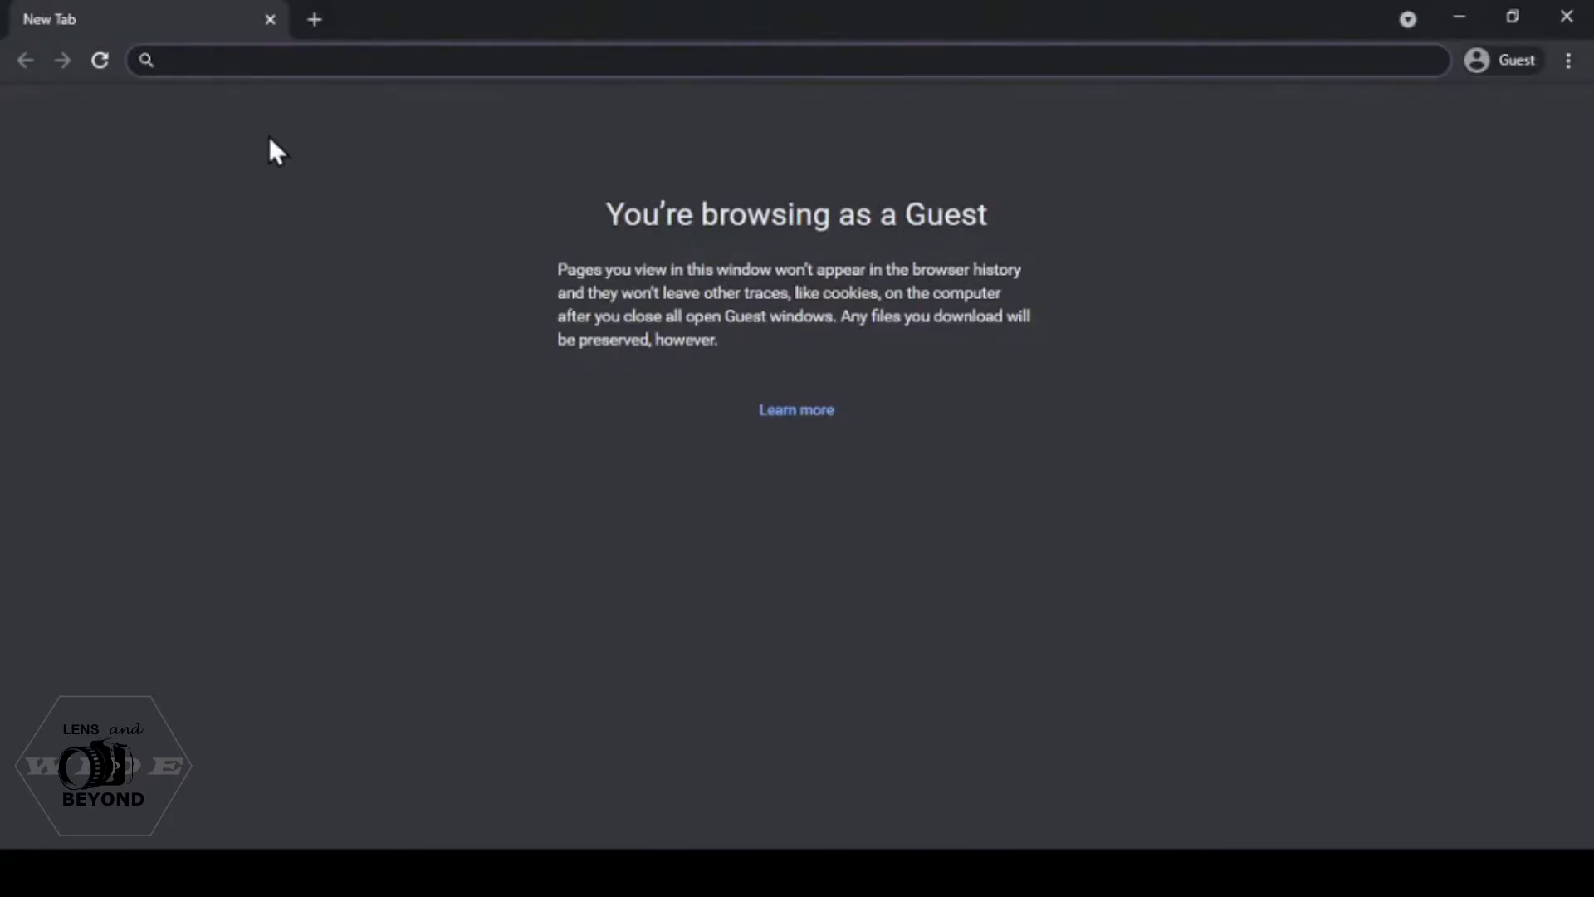
Search Google for 'eos webcam utility USA', correcting the misspelled 'webcam'
type("eos webvam")
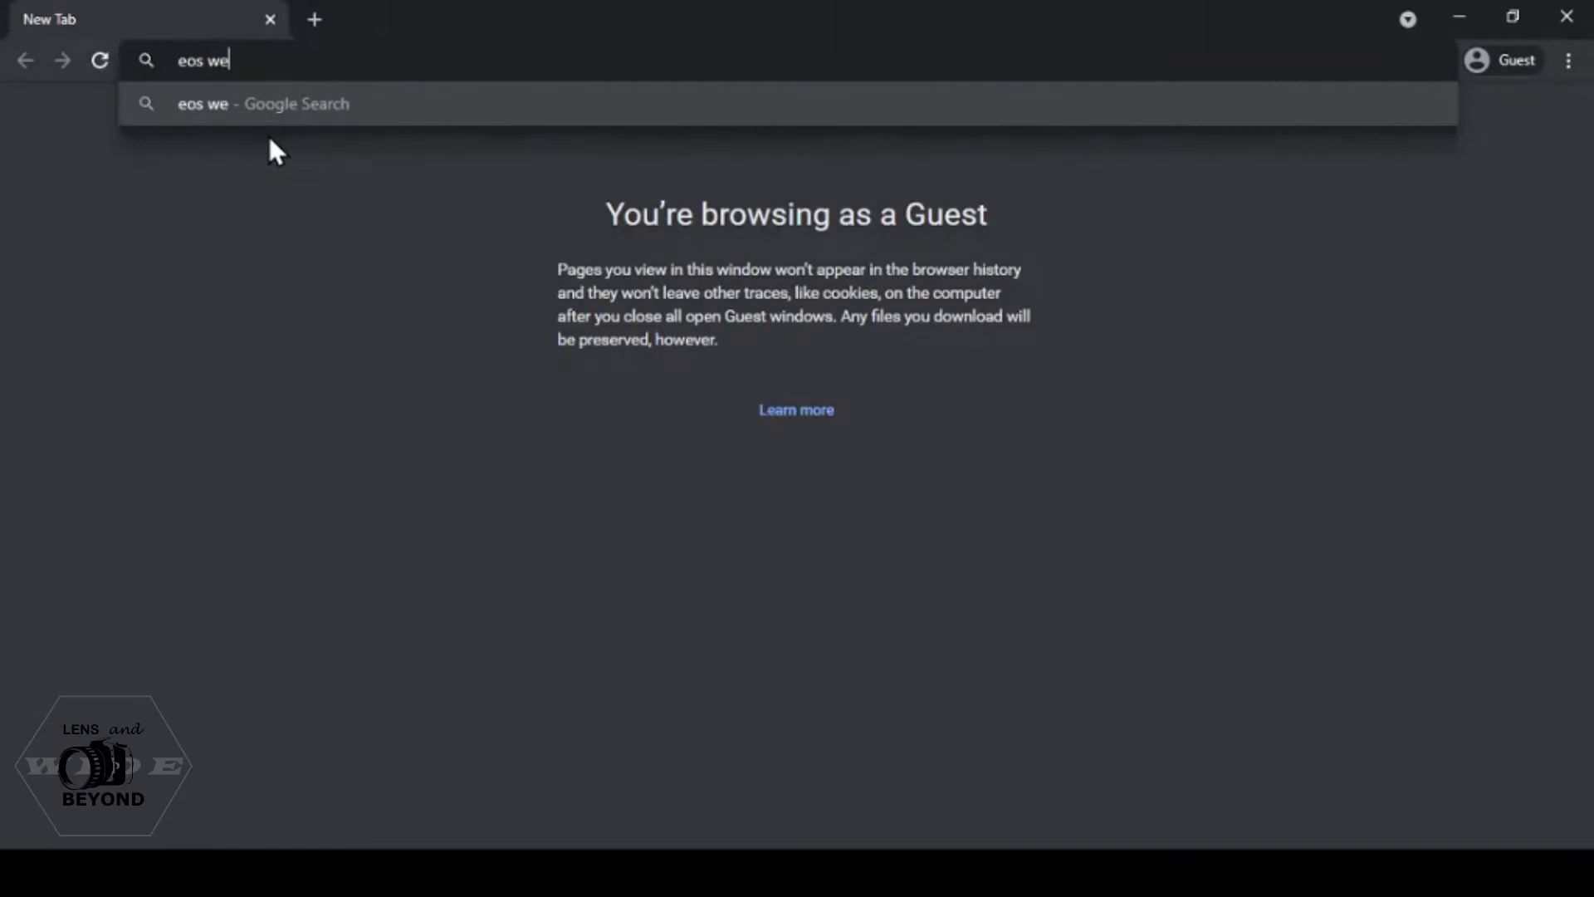
key("BackSpace")
key("BackSpace")
key("BackSpace")
type("cam utility")
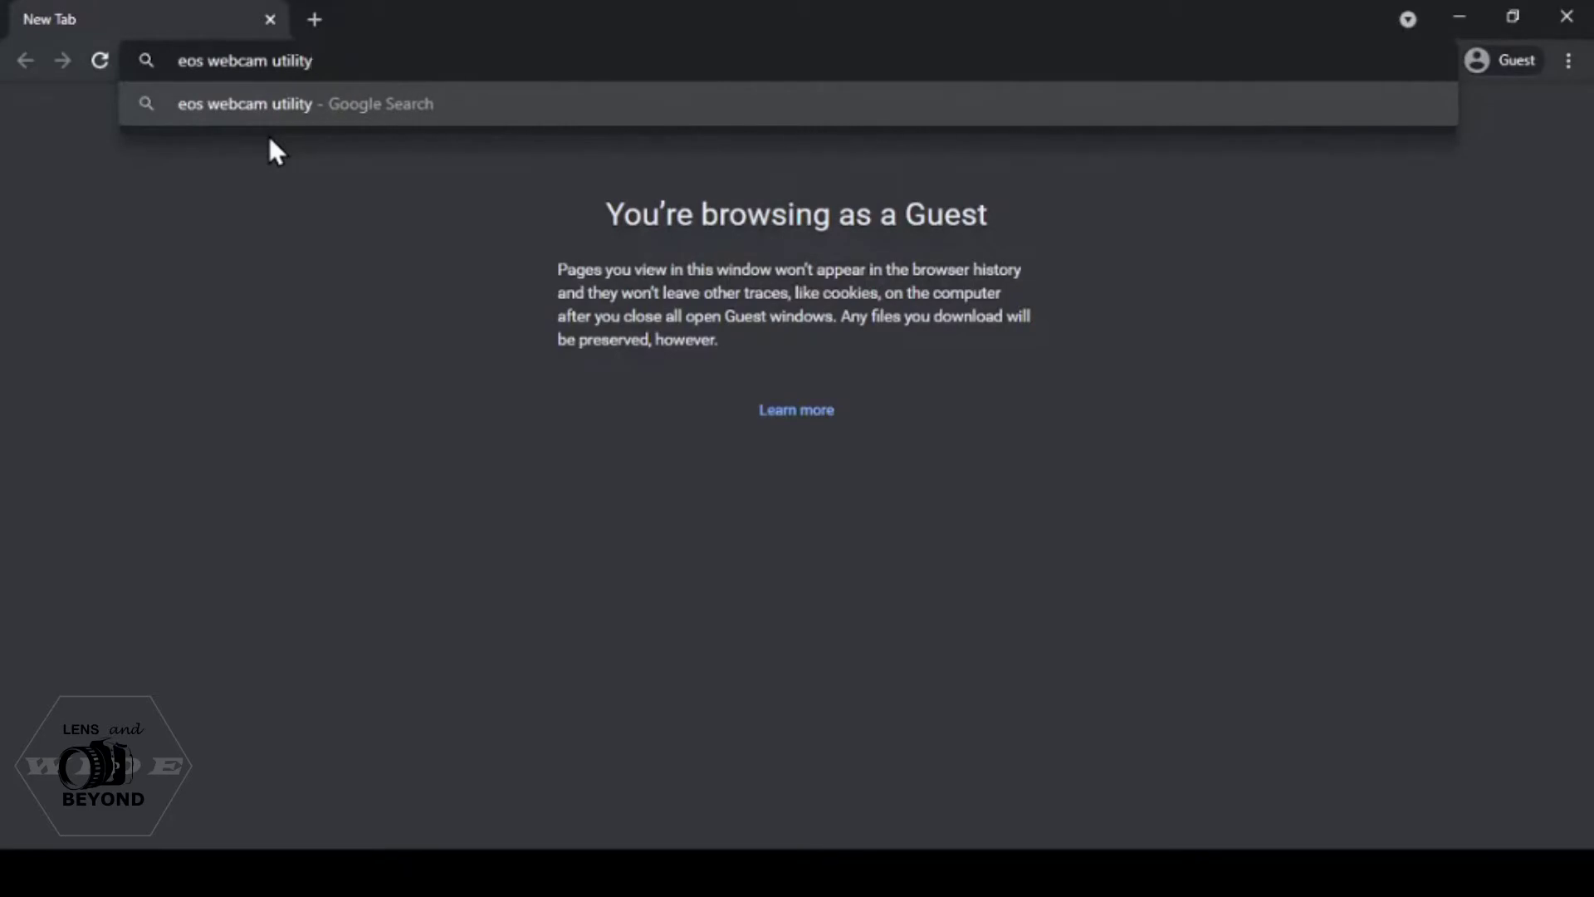
type(" USA")
key("Return")
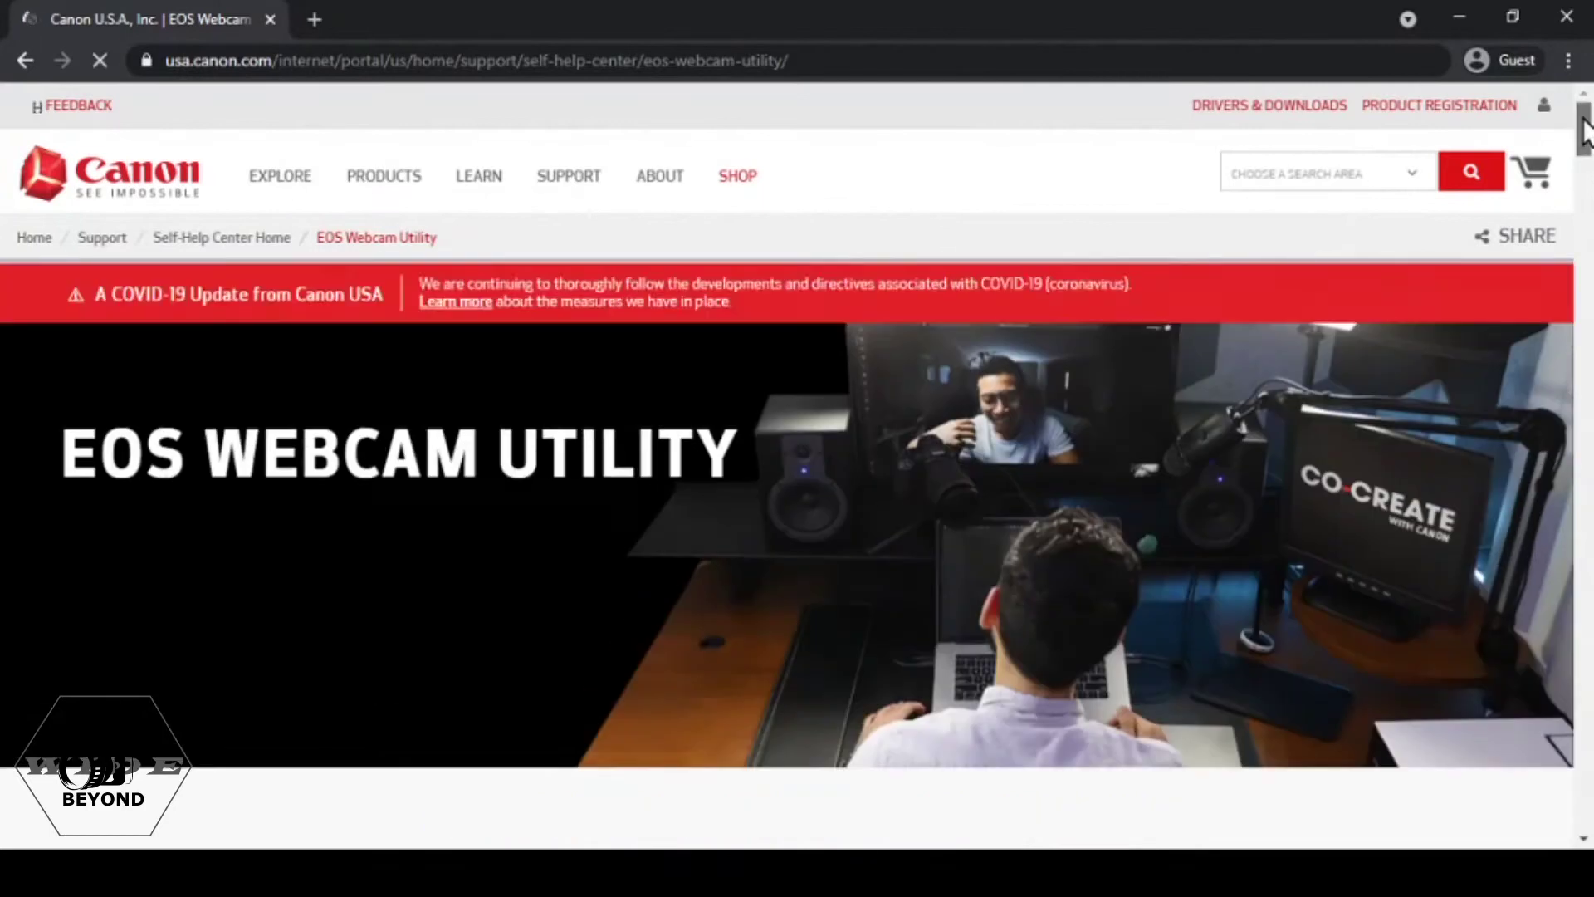
Scroll the EOS Webcam Utility page down to the Software Download Instructions
left_click_drag(1584, 128, 1589, 540)
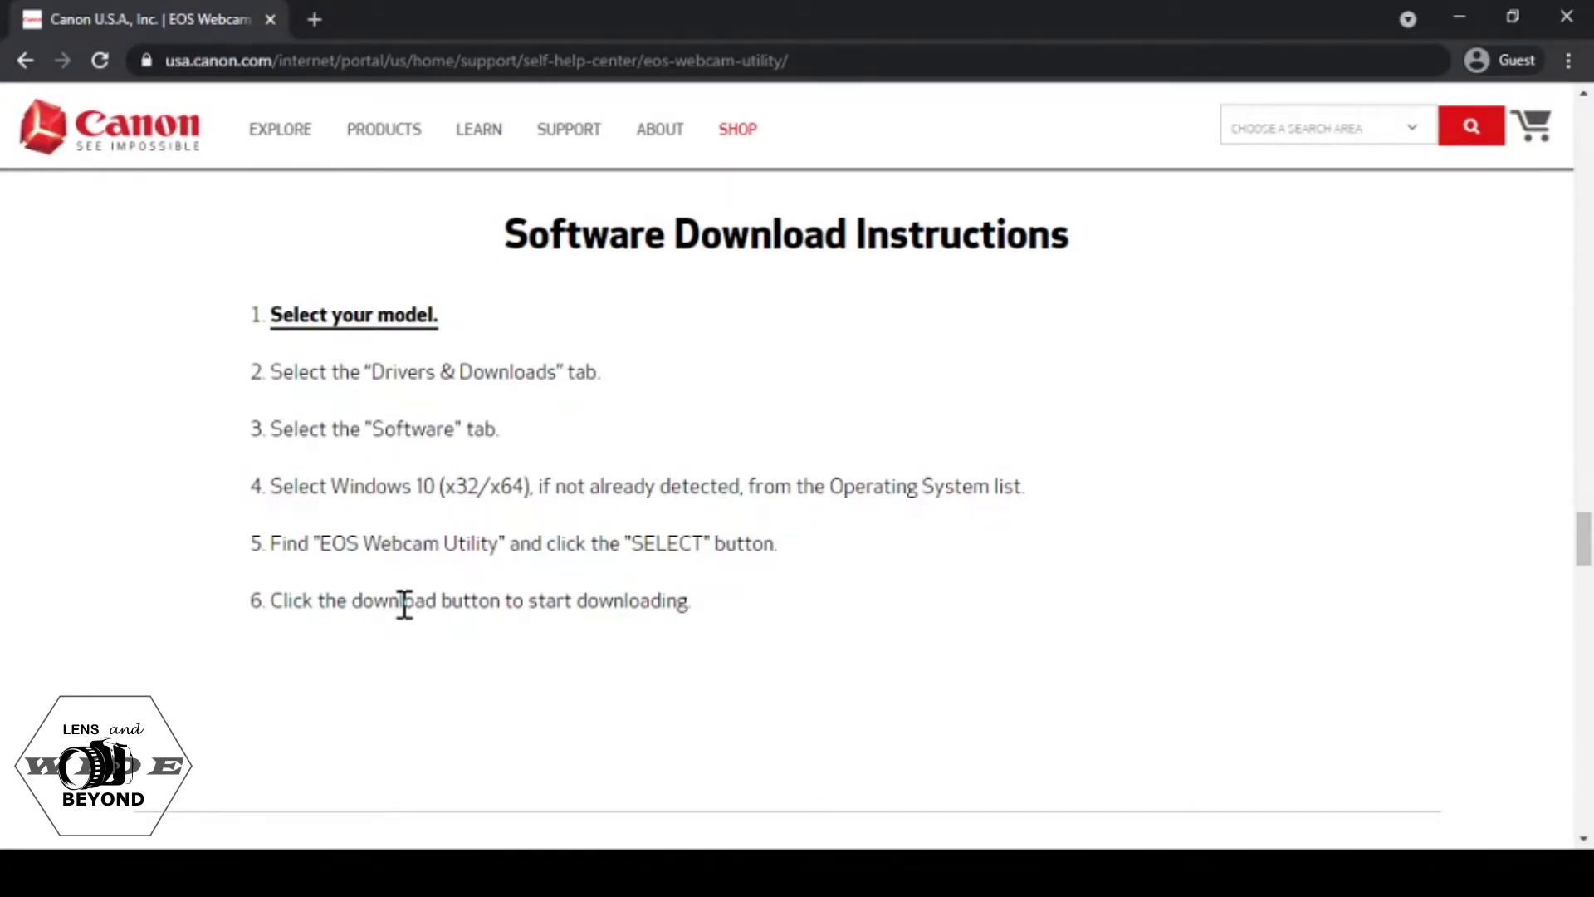
Jump to camera model selection and open the EOS 70D's Drivers & Downloads software list
left_click(378, 322)
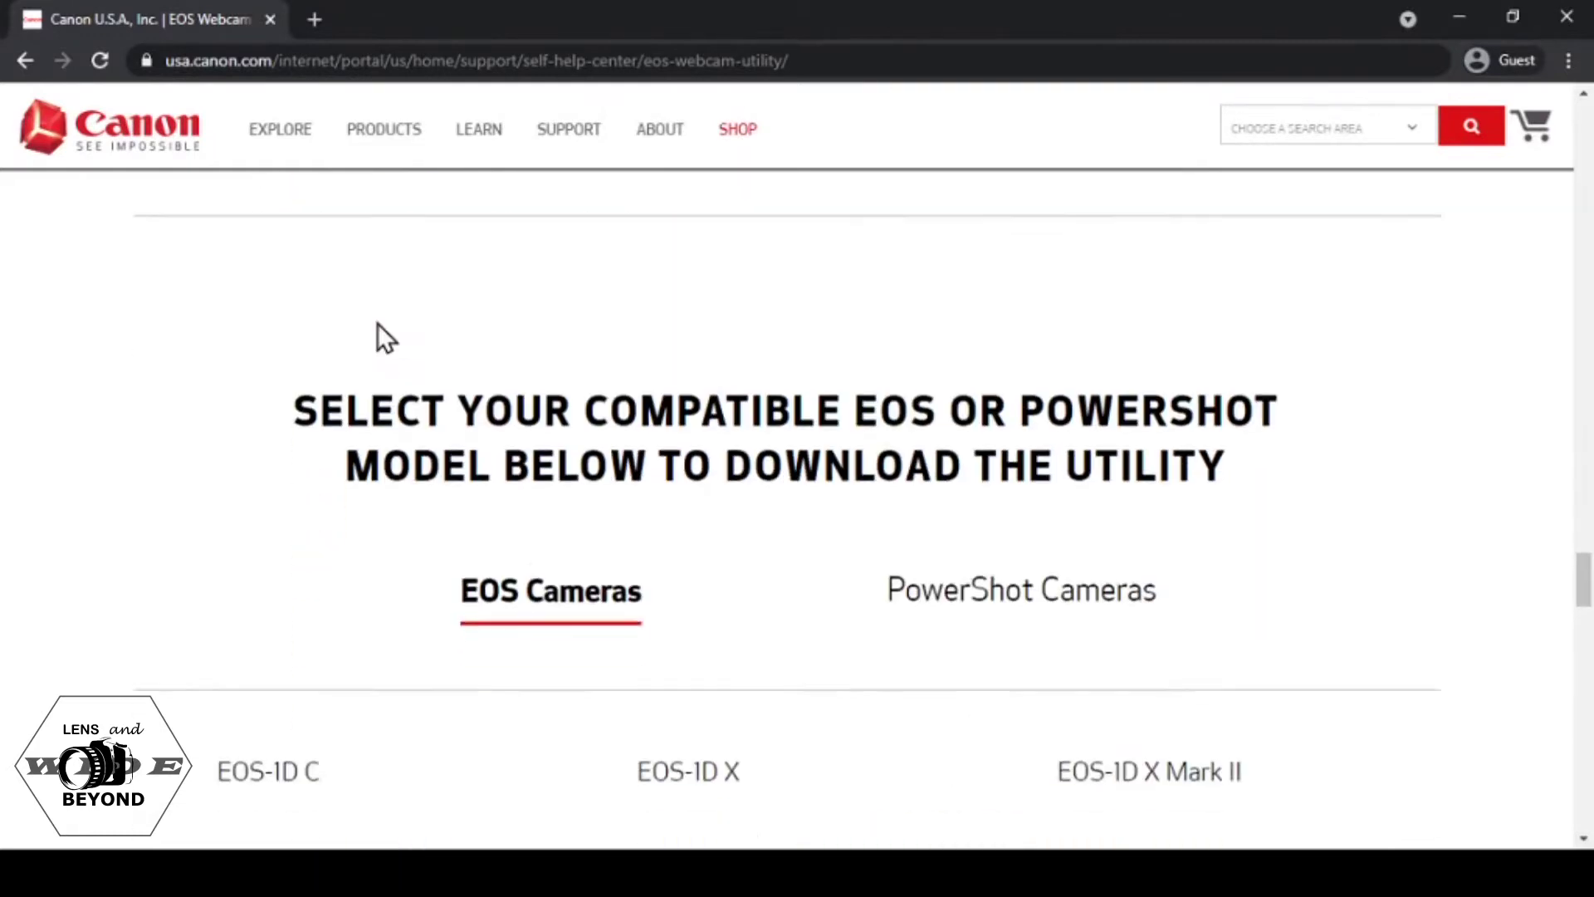
scroll(377, 322, "down", 1)
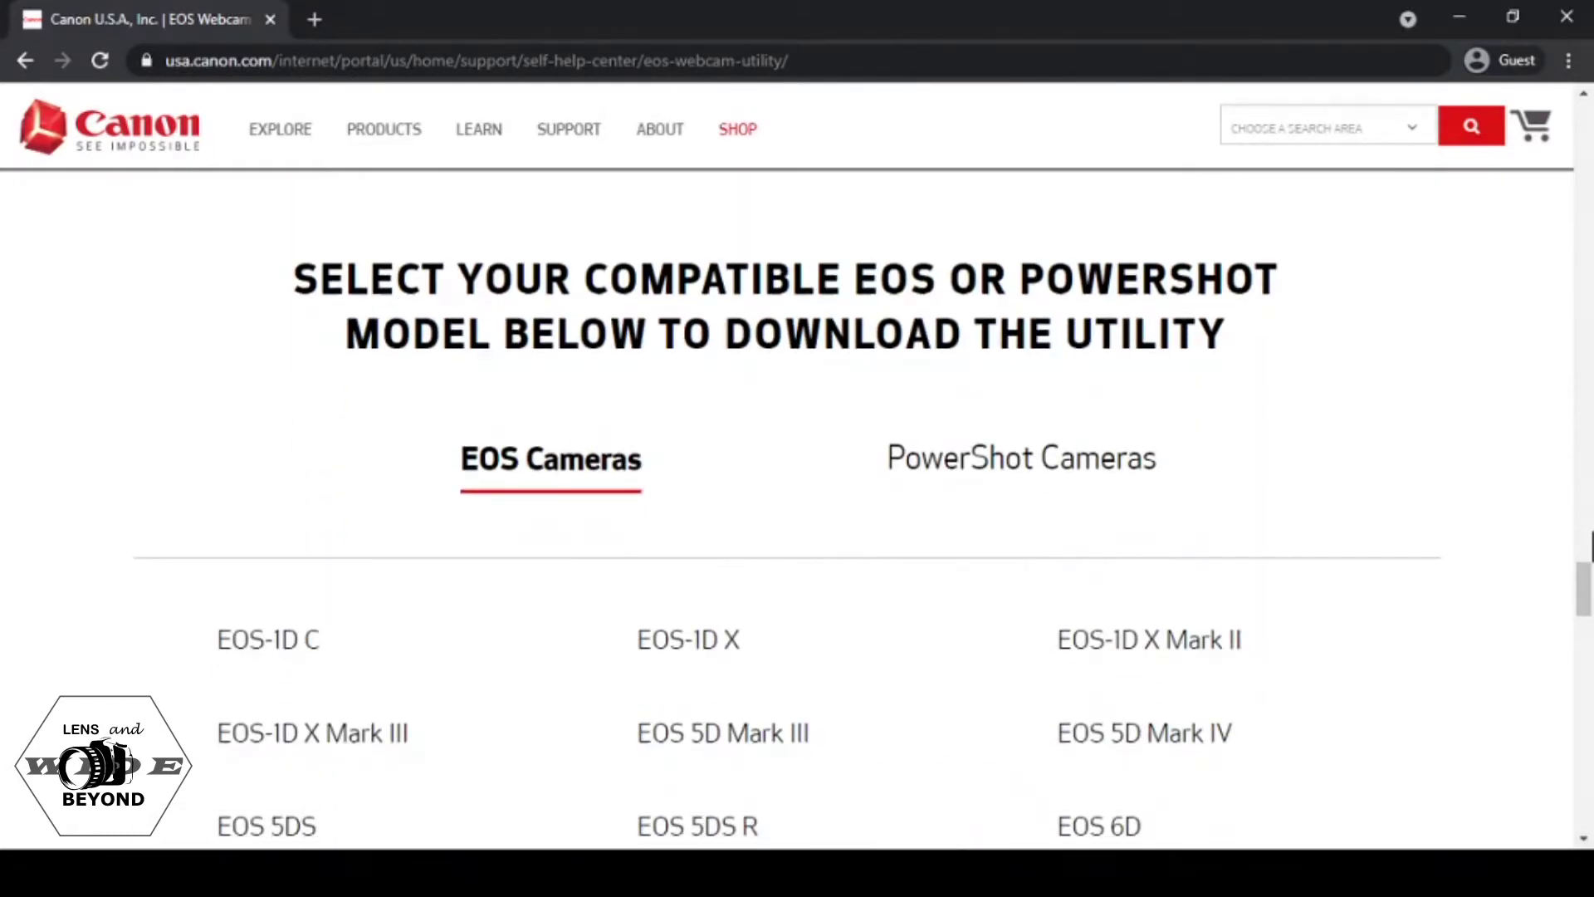
left_click_drag(1583, 591, 1583, 620)
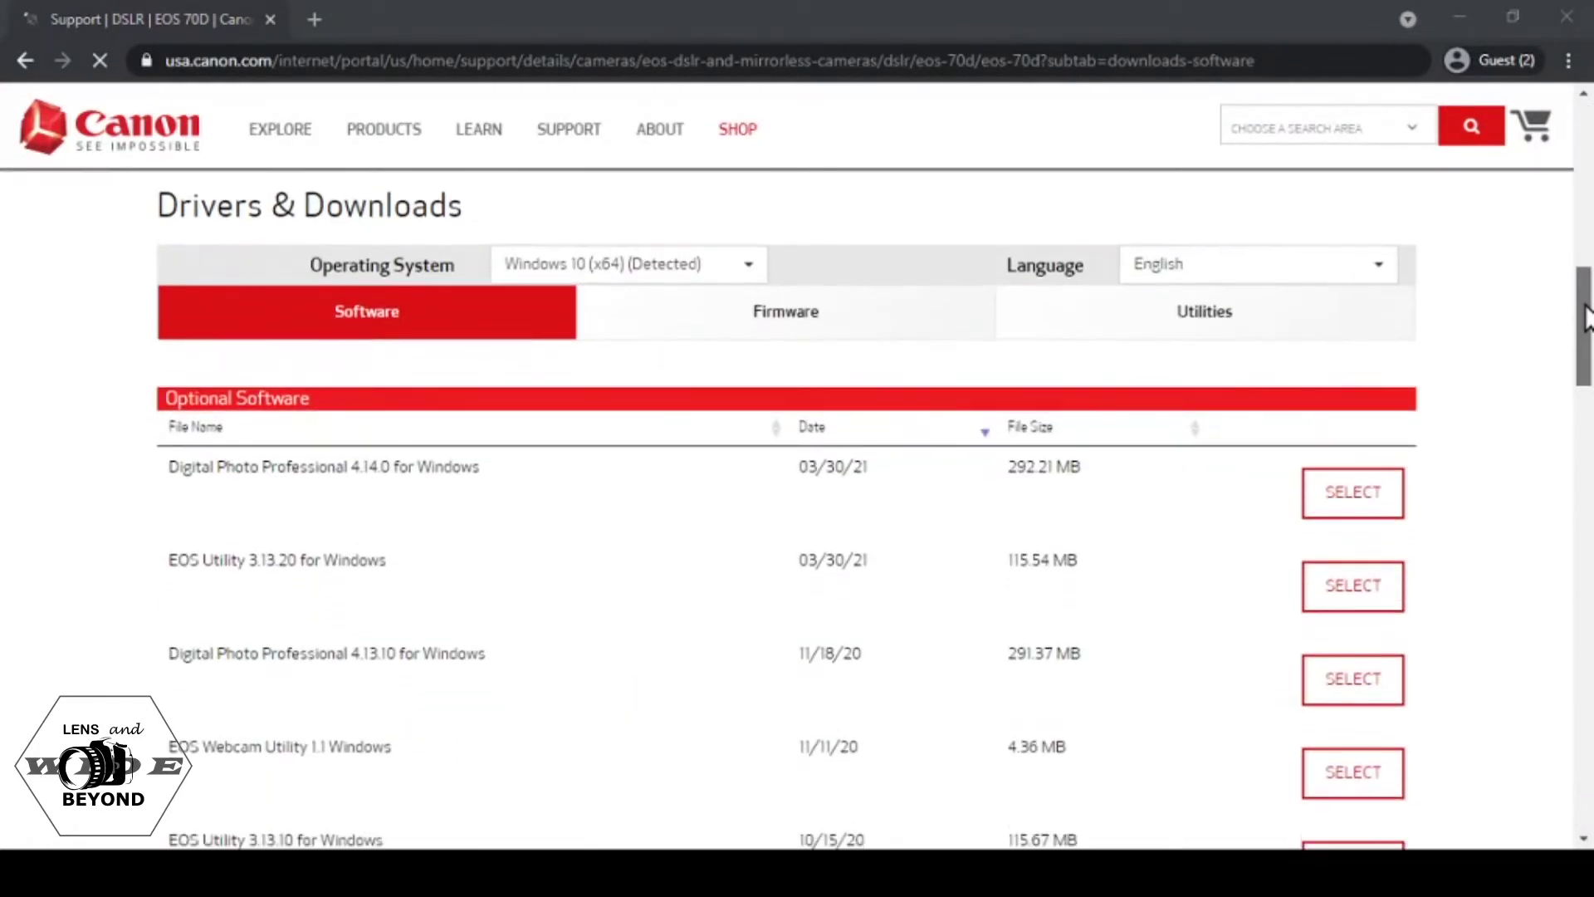
Dismiss the chat popup and scroll the EOS 70D list to EOS Webcam Utility 1.1 Windows
left_click(876, 22)
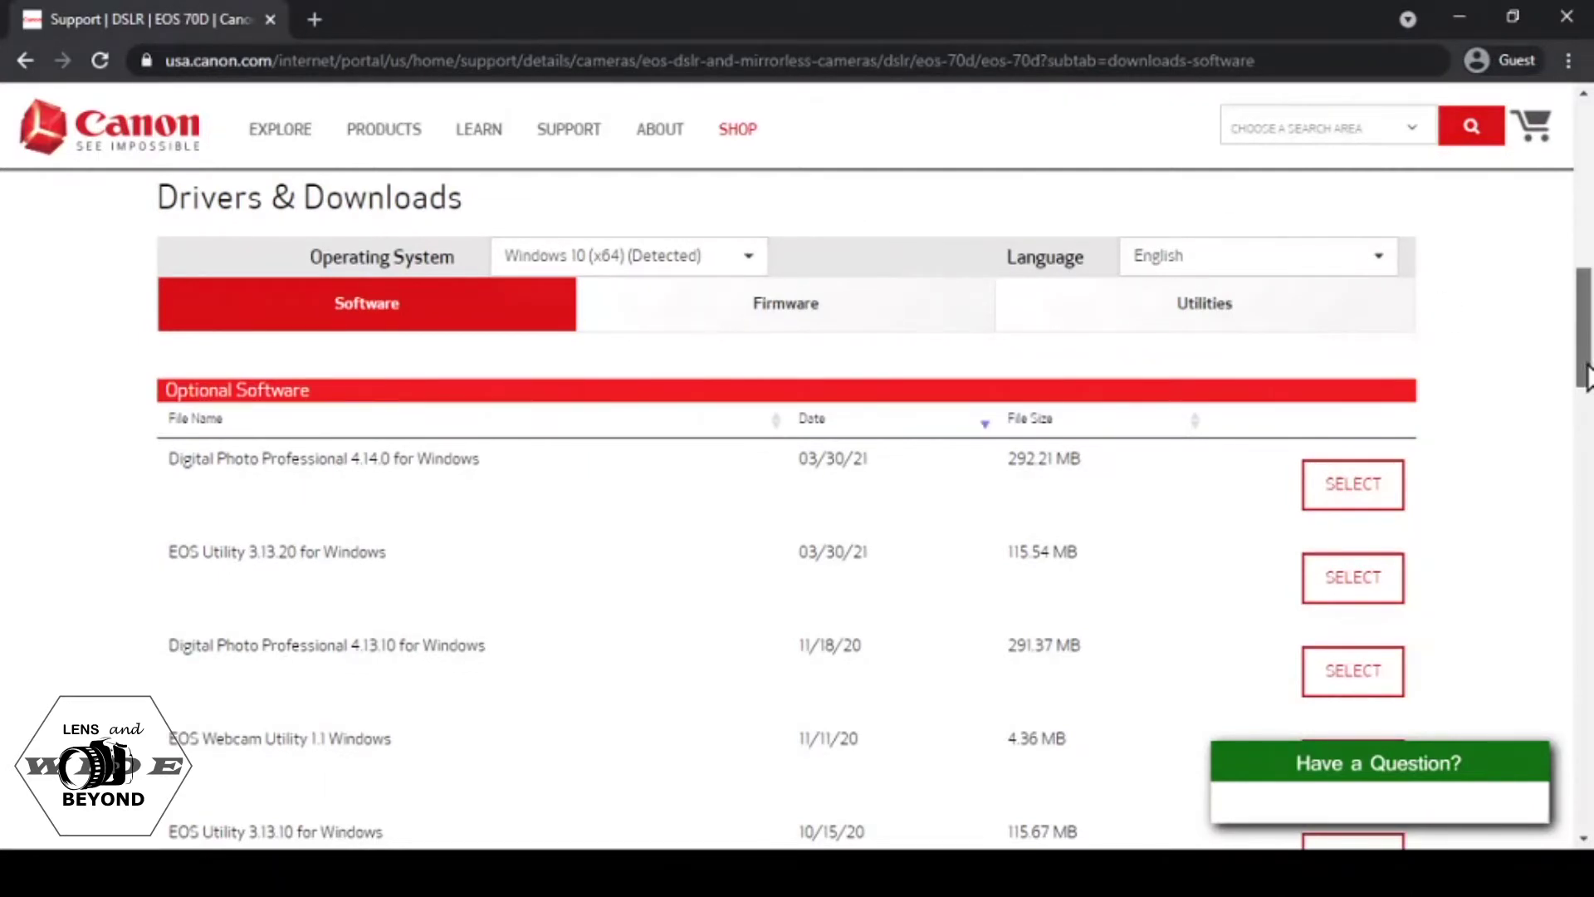
mouse_move(1586, 378)
left_mouse_down()
mouse_move(1586, 337)
mouse_move(1586, 391)
left_mouse_up()
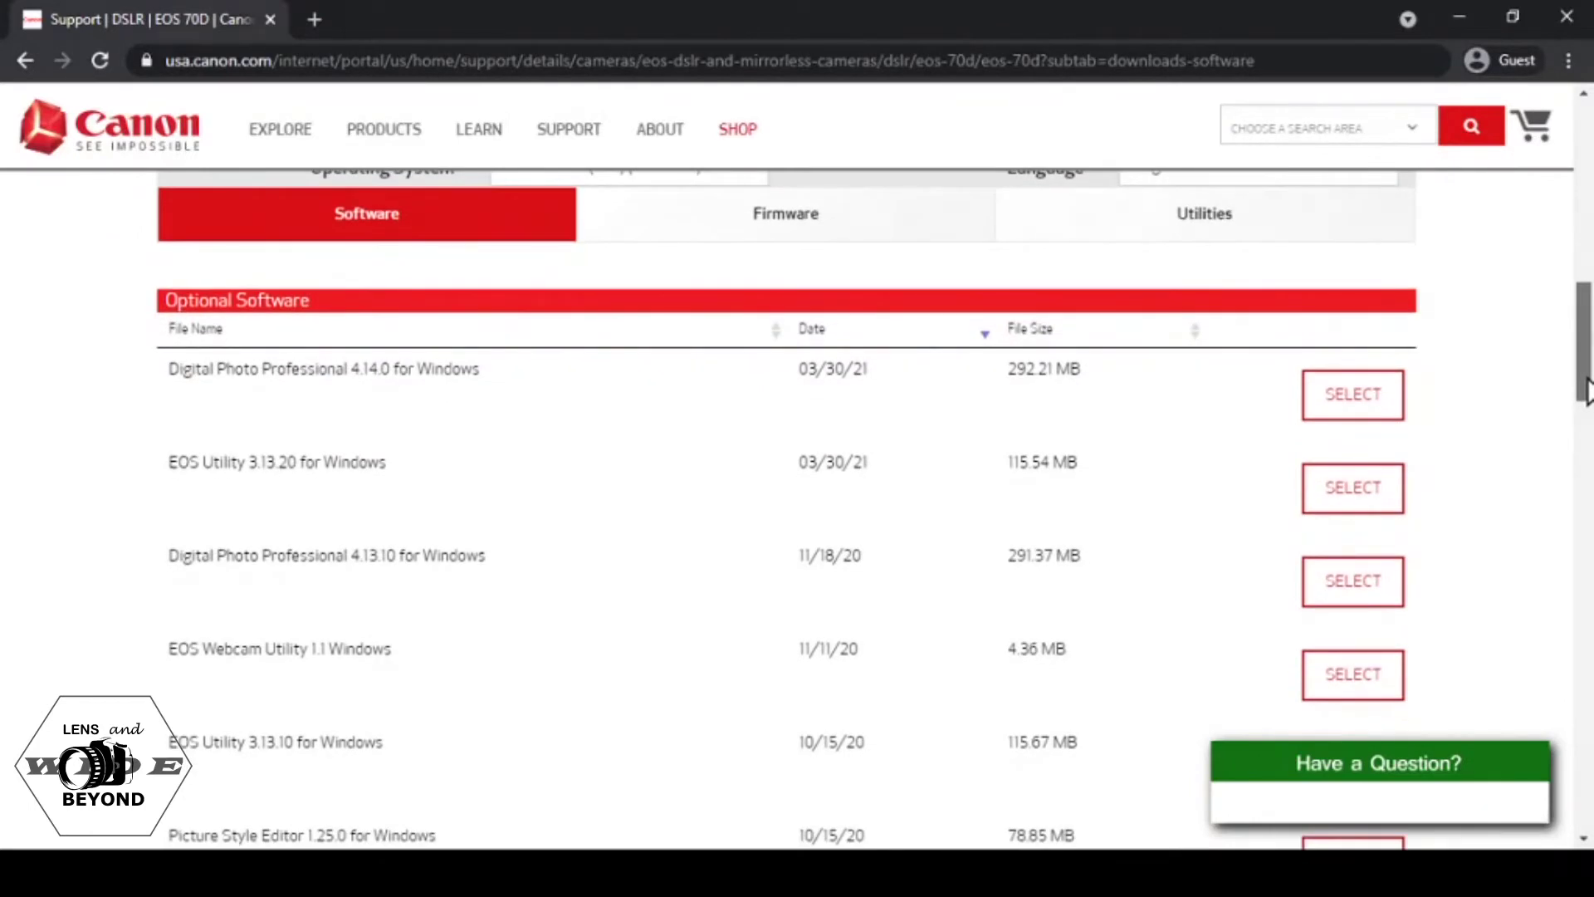
left_click_drag(1586, 390, 1588, 417)
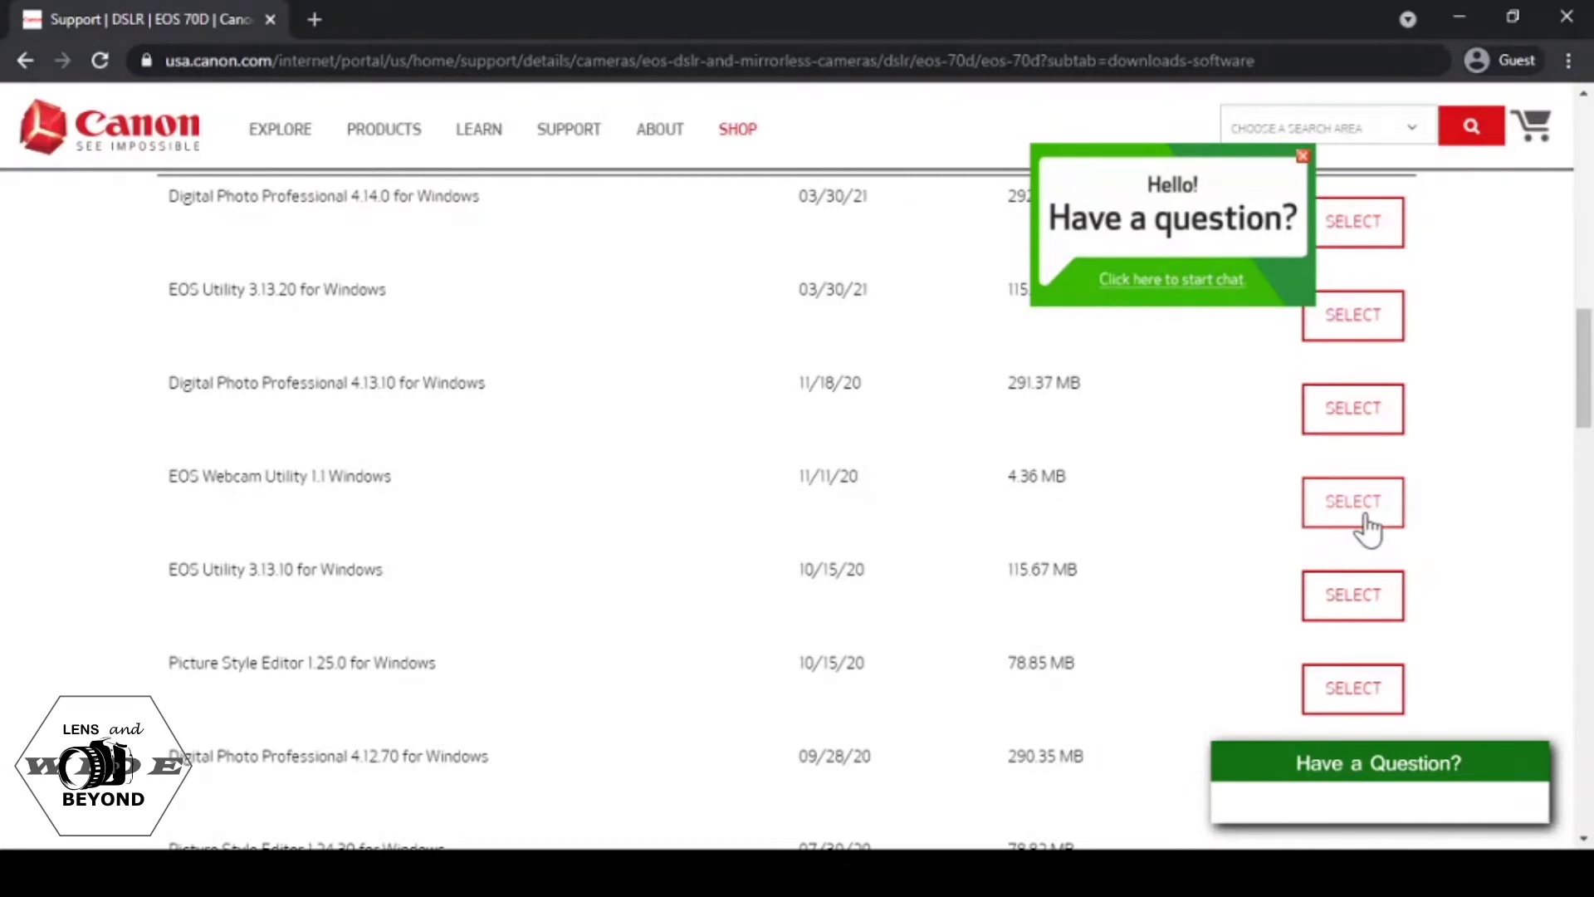
left_click(1303, 156)
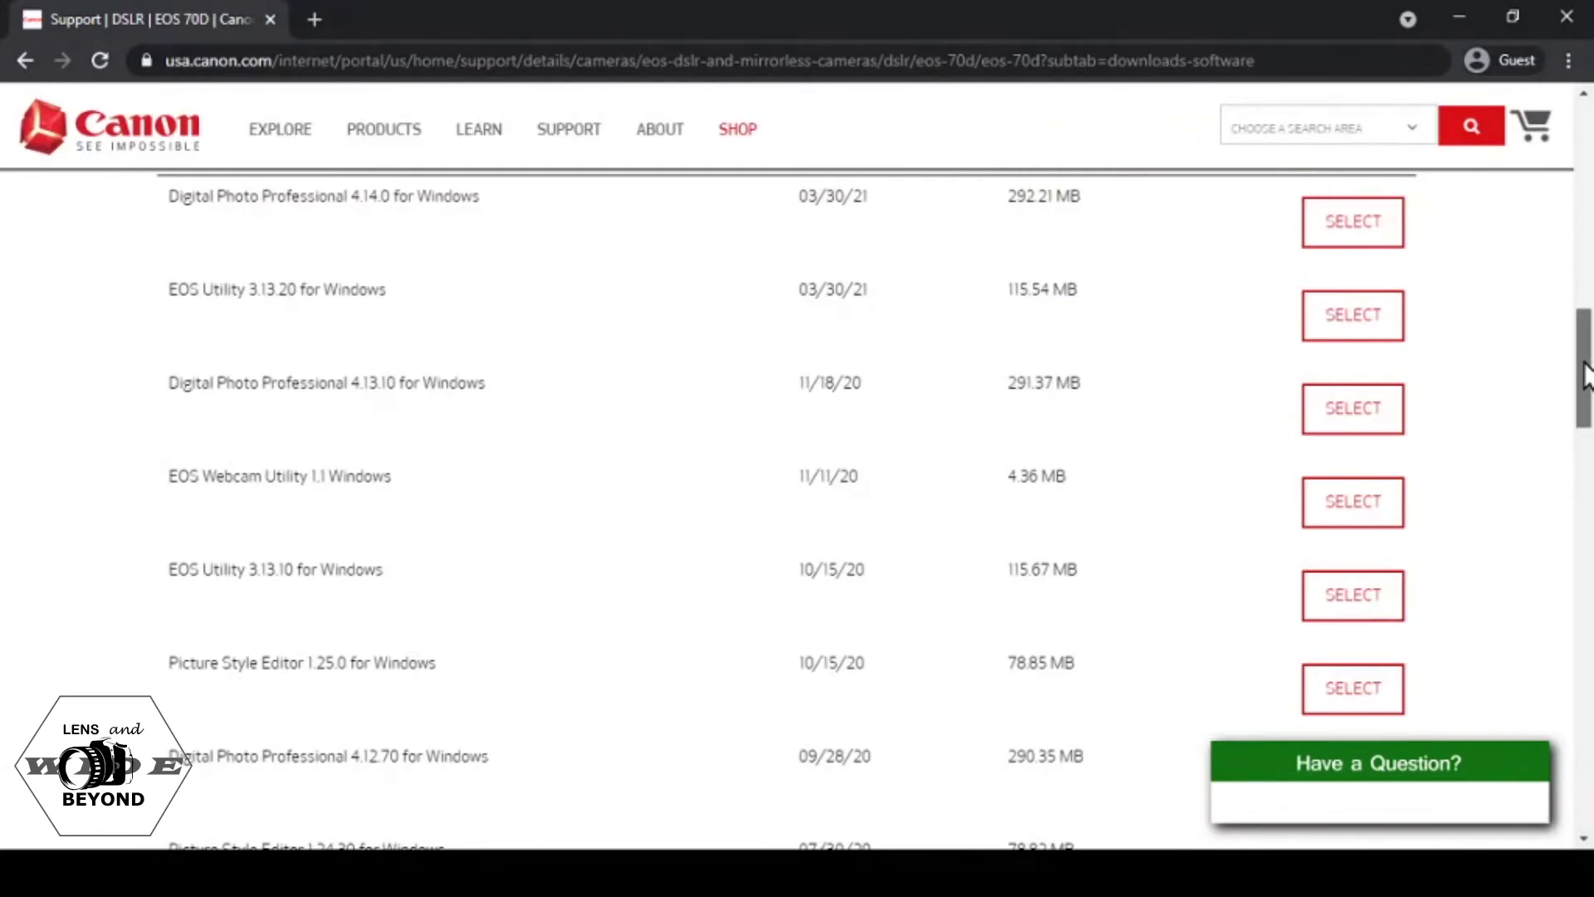
left_click_drag(1585, 374, 1586, 370)
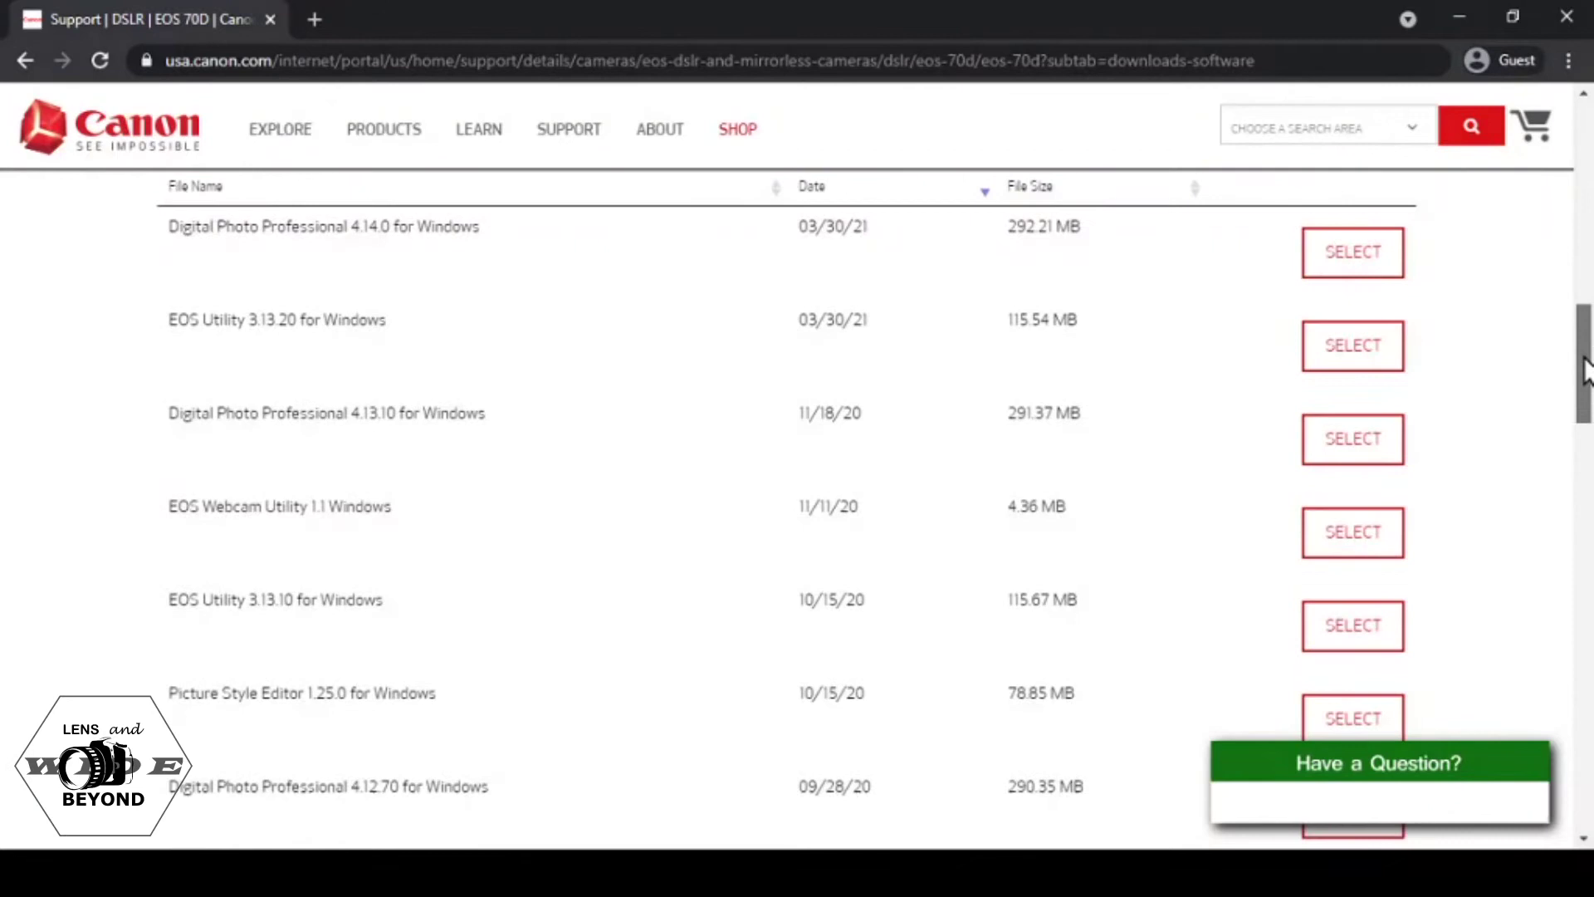
Fill in the pre-download survey with No, Streaming and Video Chat / Conferencing, submit, and close it
left_click(1366, 540)
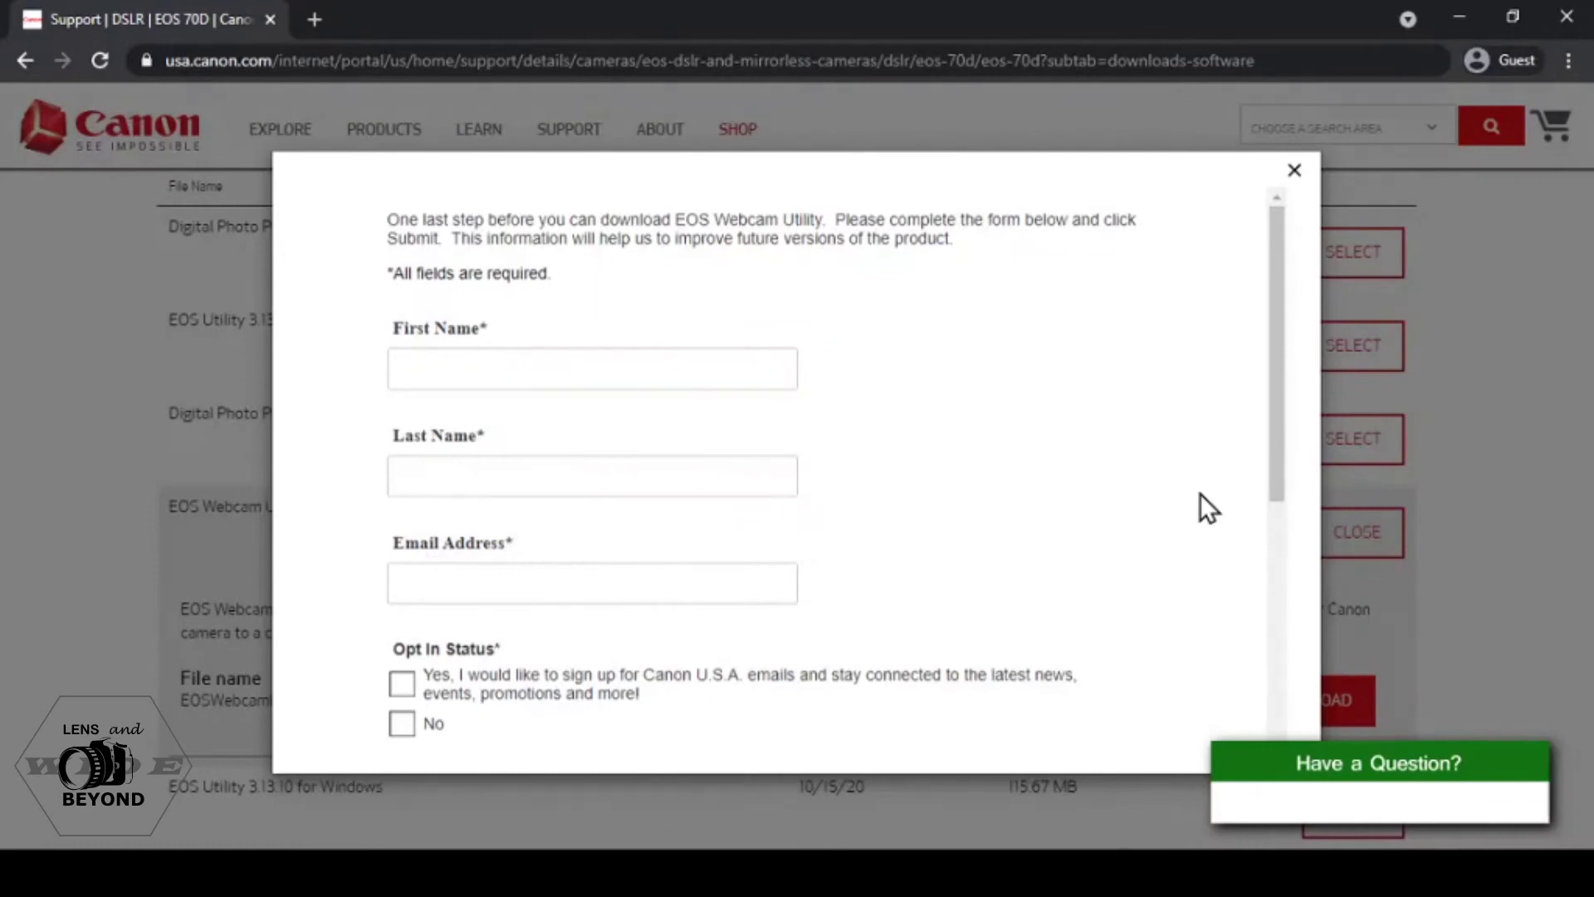
left_click_drag(1278, 441, 1286, 386)
left_click(684, 370)
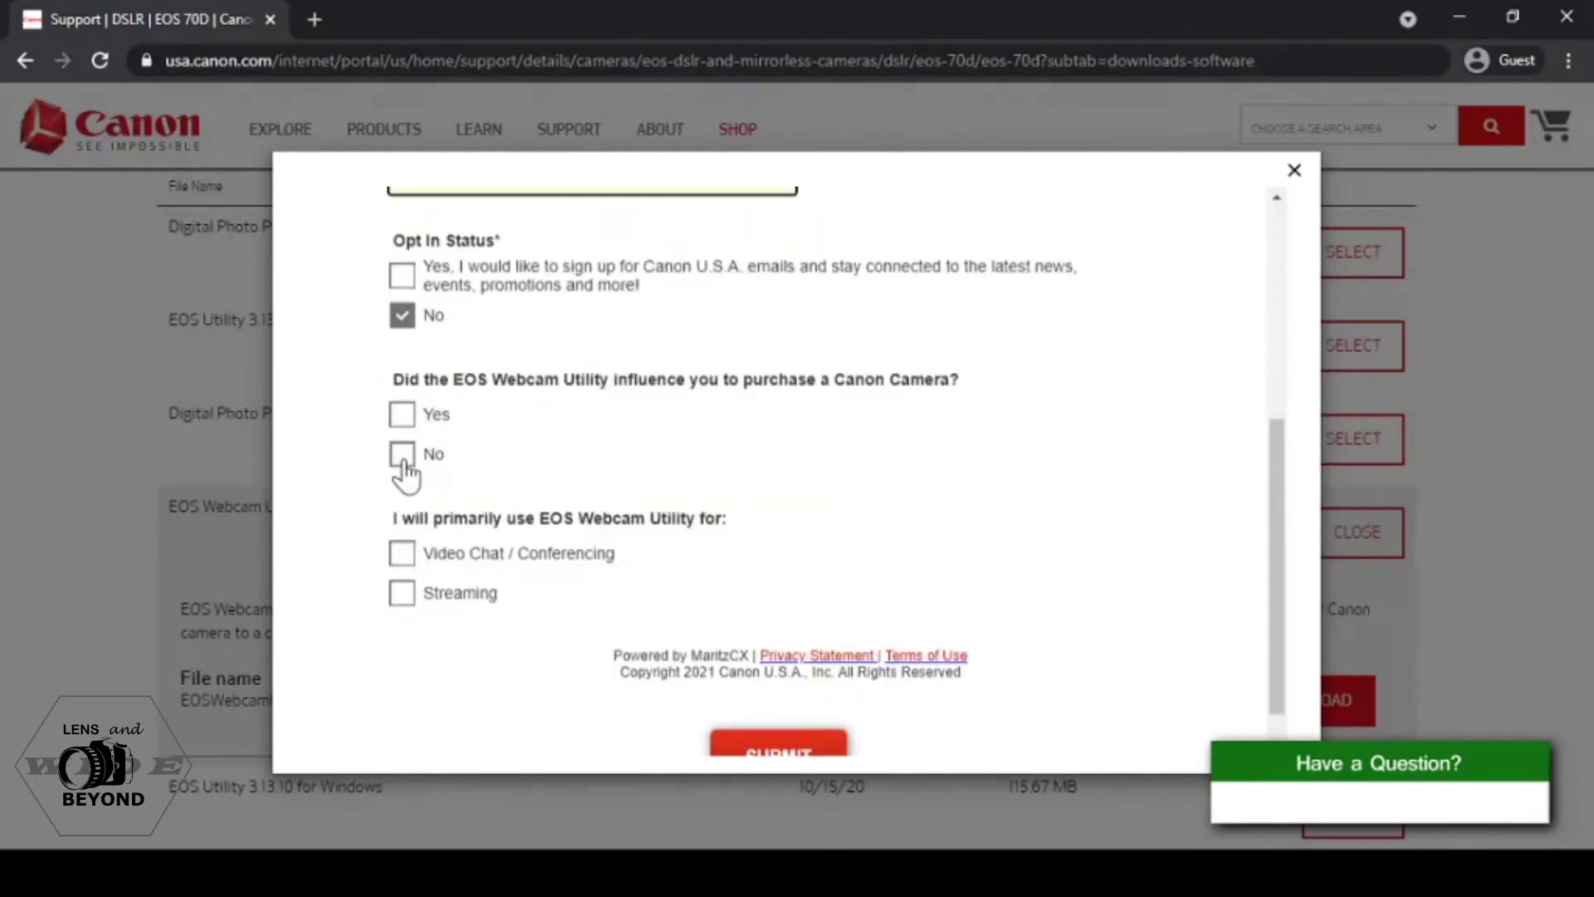
left_click(404, 464)
left_click(403, 592)
left_click(402, 553)
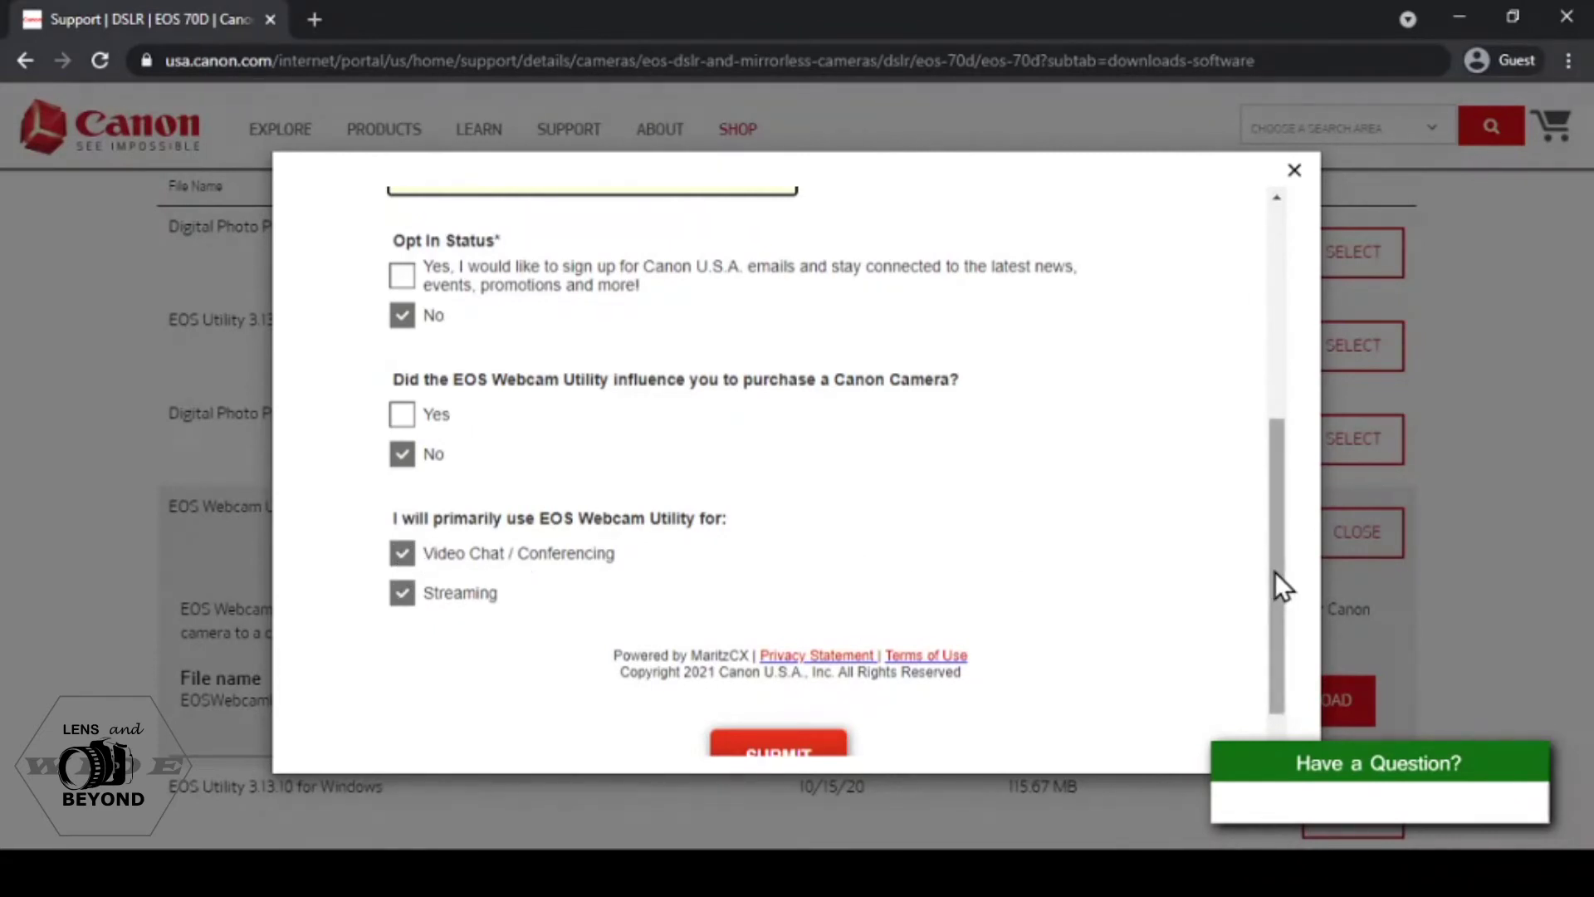
left_click_drag(1274, 572, 1272, 622)
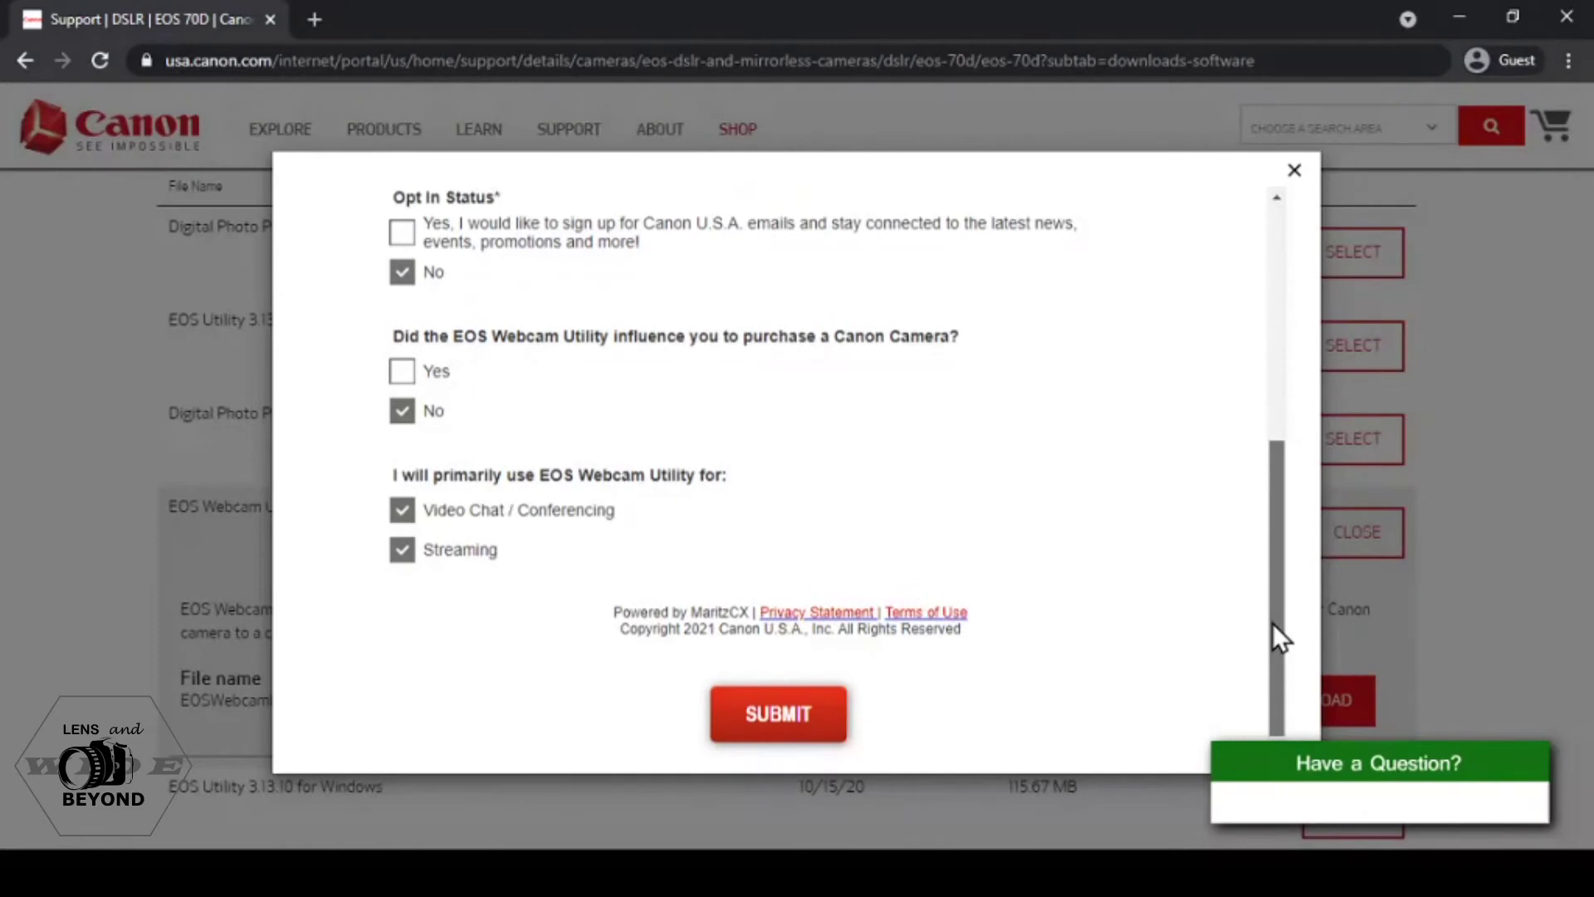
left_click(759, 729)
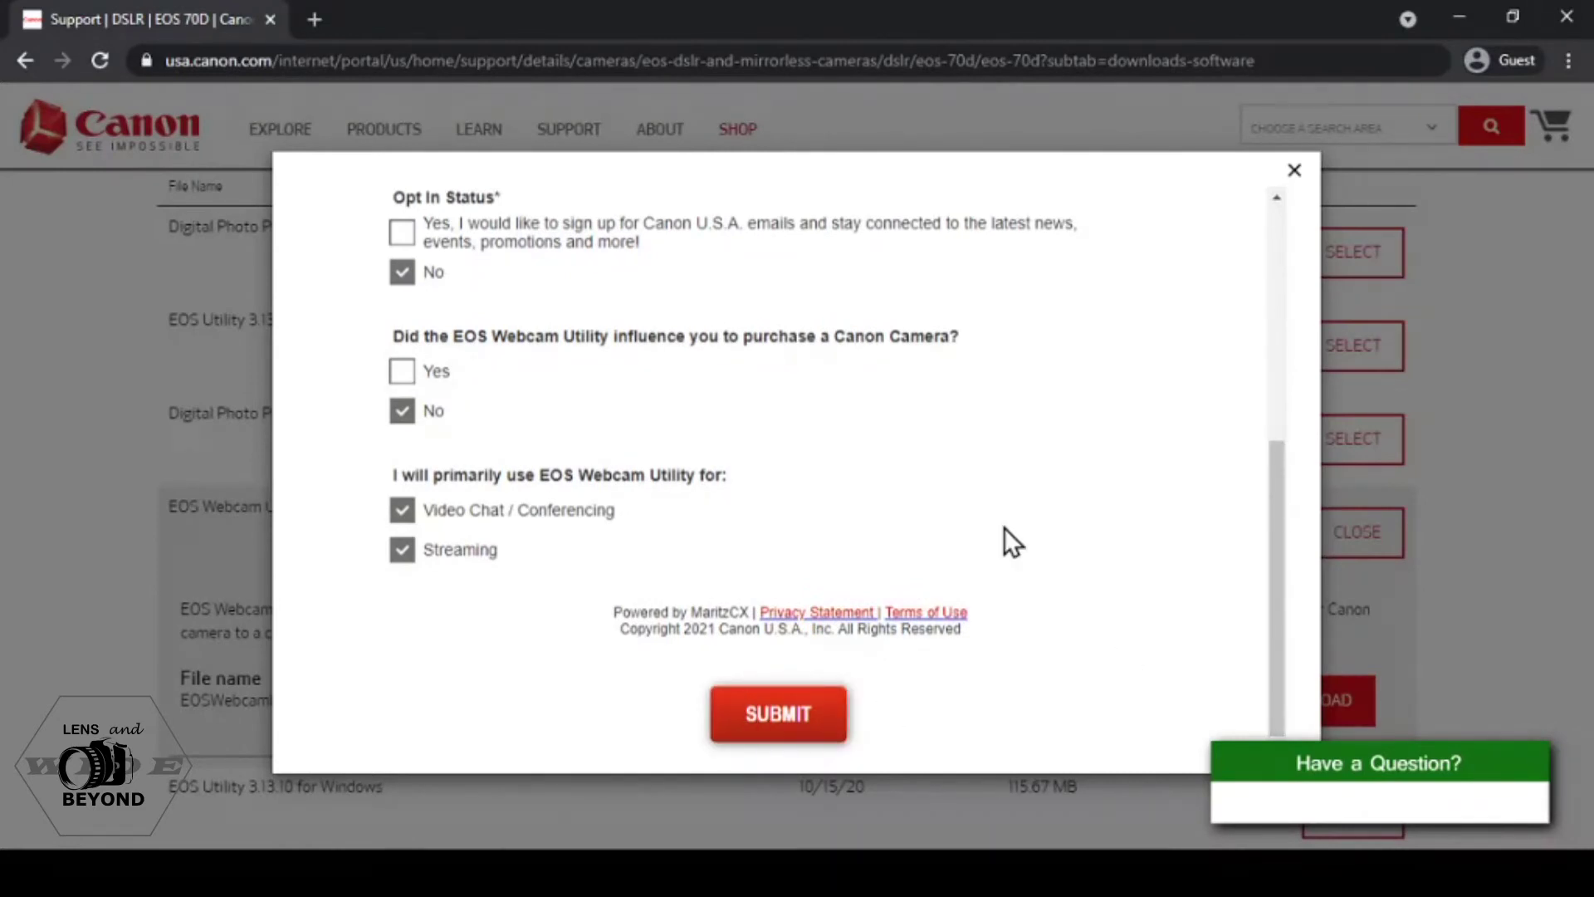
key("Escape")
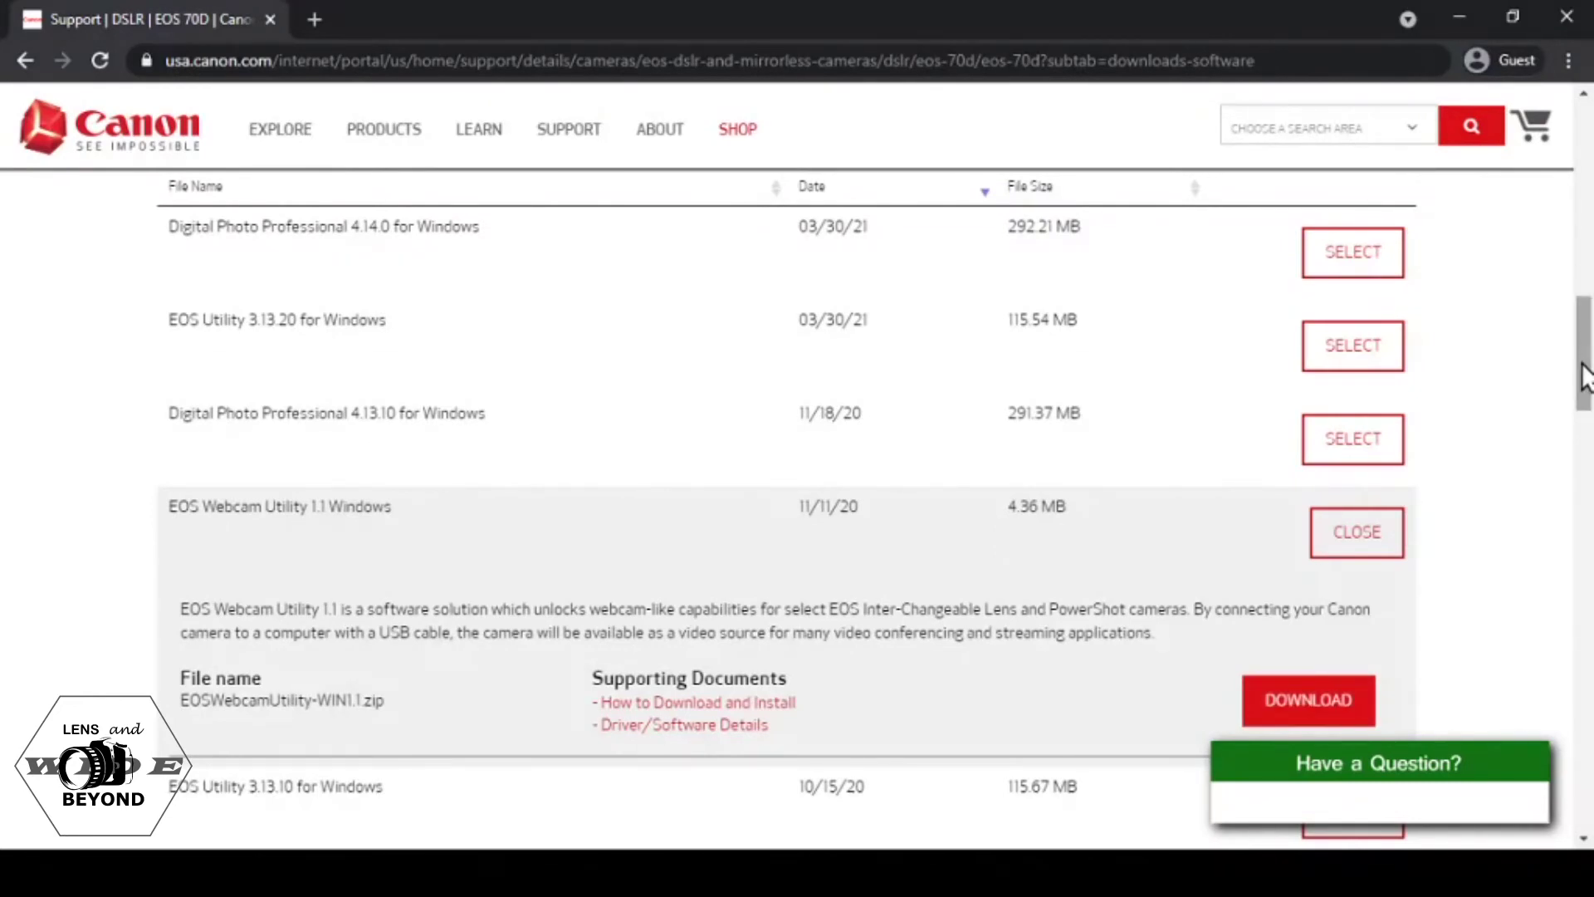
Download EOSWebcamUtility-WIN1.1.zip and open it from Chrome's download bar
mouse_move(1584, 377)
left_mouse_down()
mouse_move(1584, 551)
mouse_move(1566, 380)
left_mouse_up()
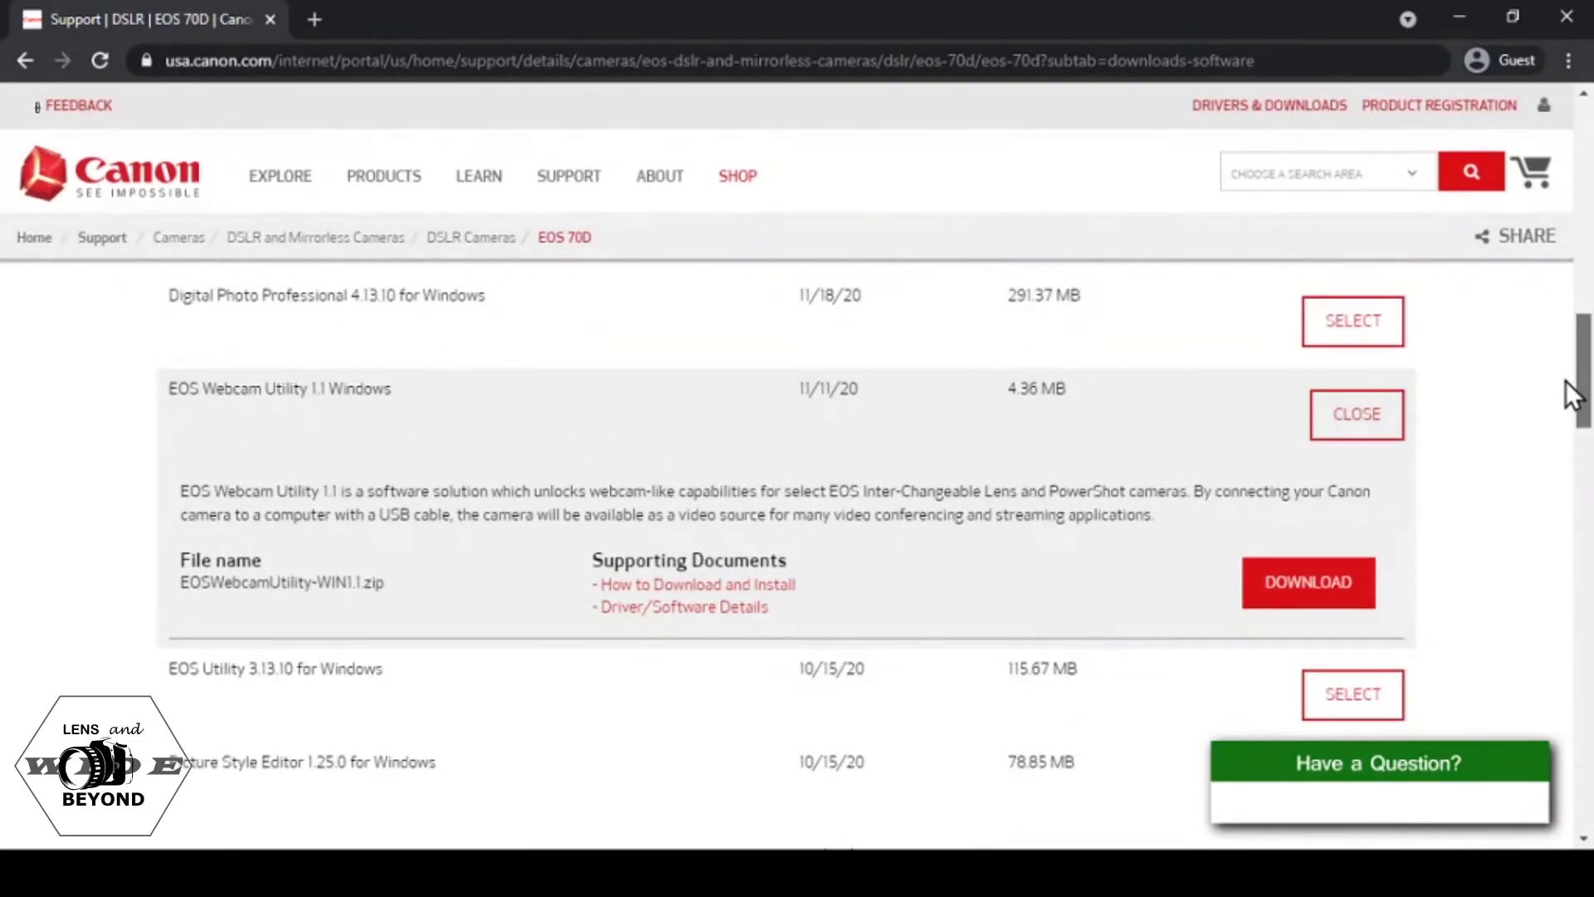
left_click(1299, 579)
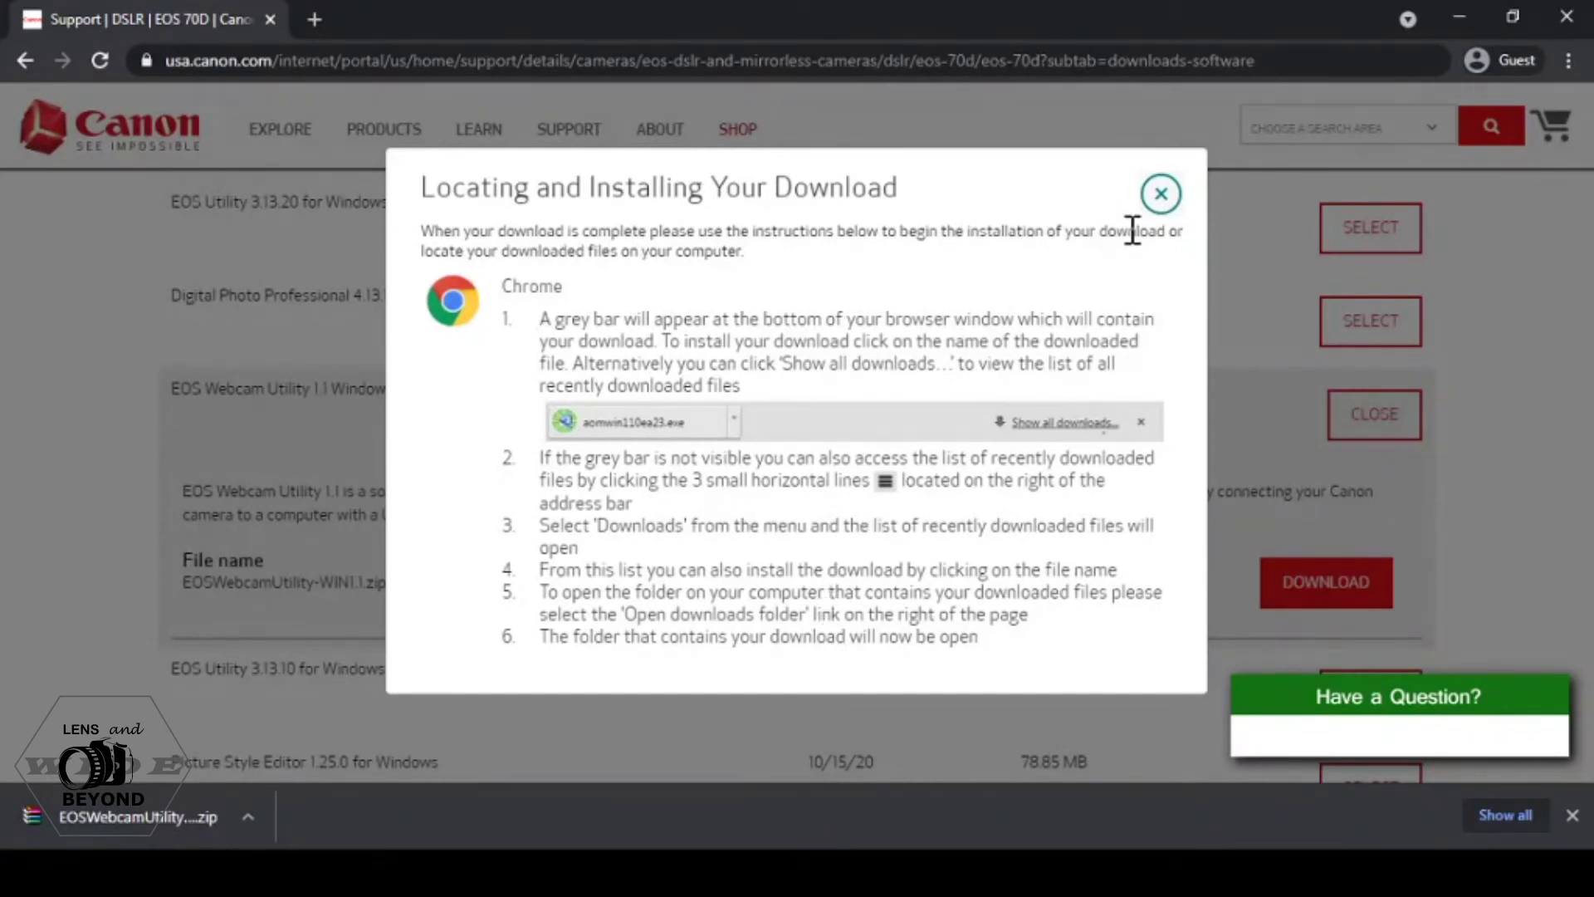
left_click(1160, 195)
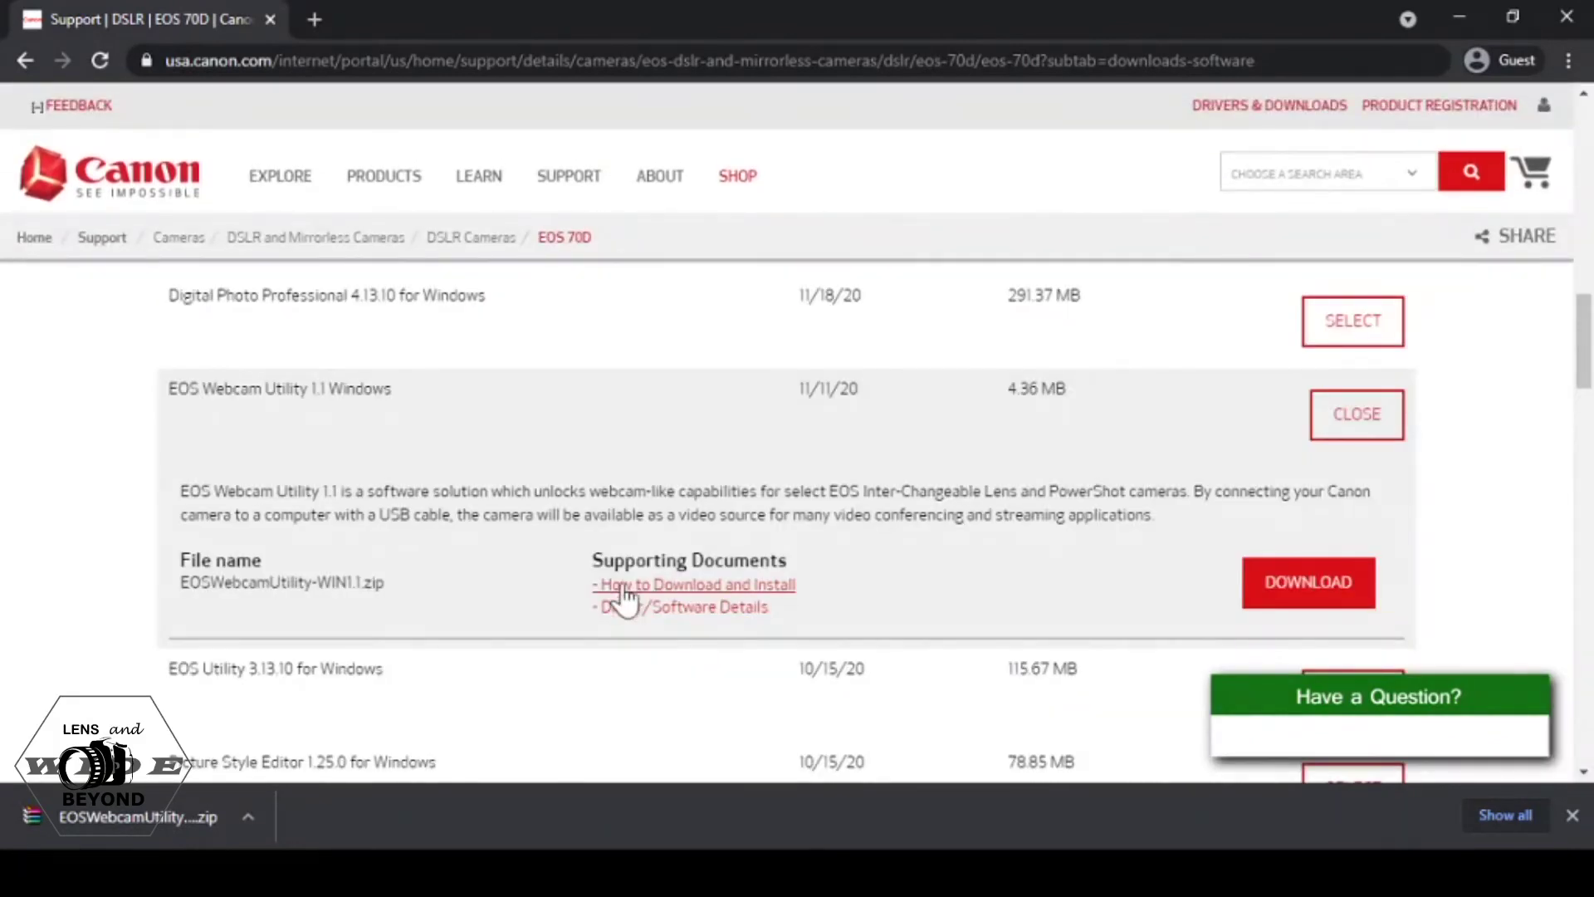
left_click(249, 818)
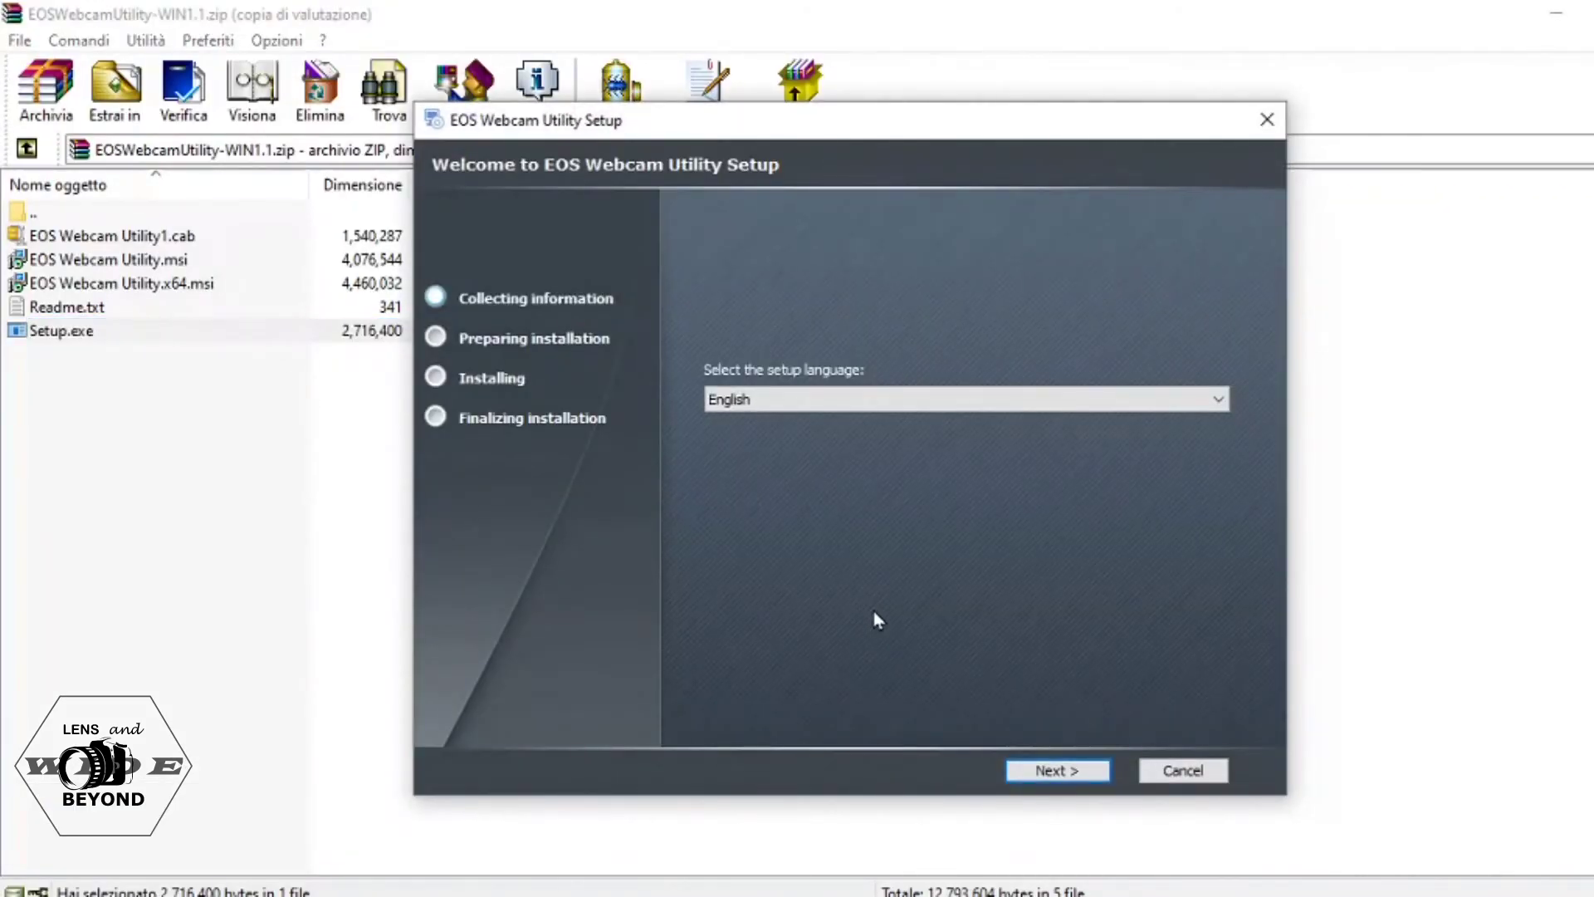
Install EOS Webcam Utility to the default folder, accepting the license and allowing the Canon driver
left_click(1054, 762)
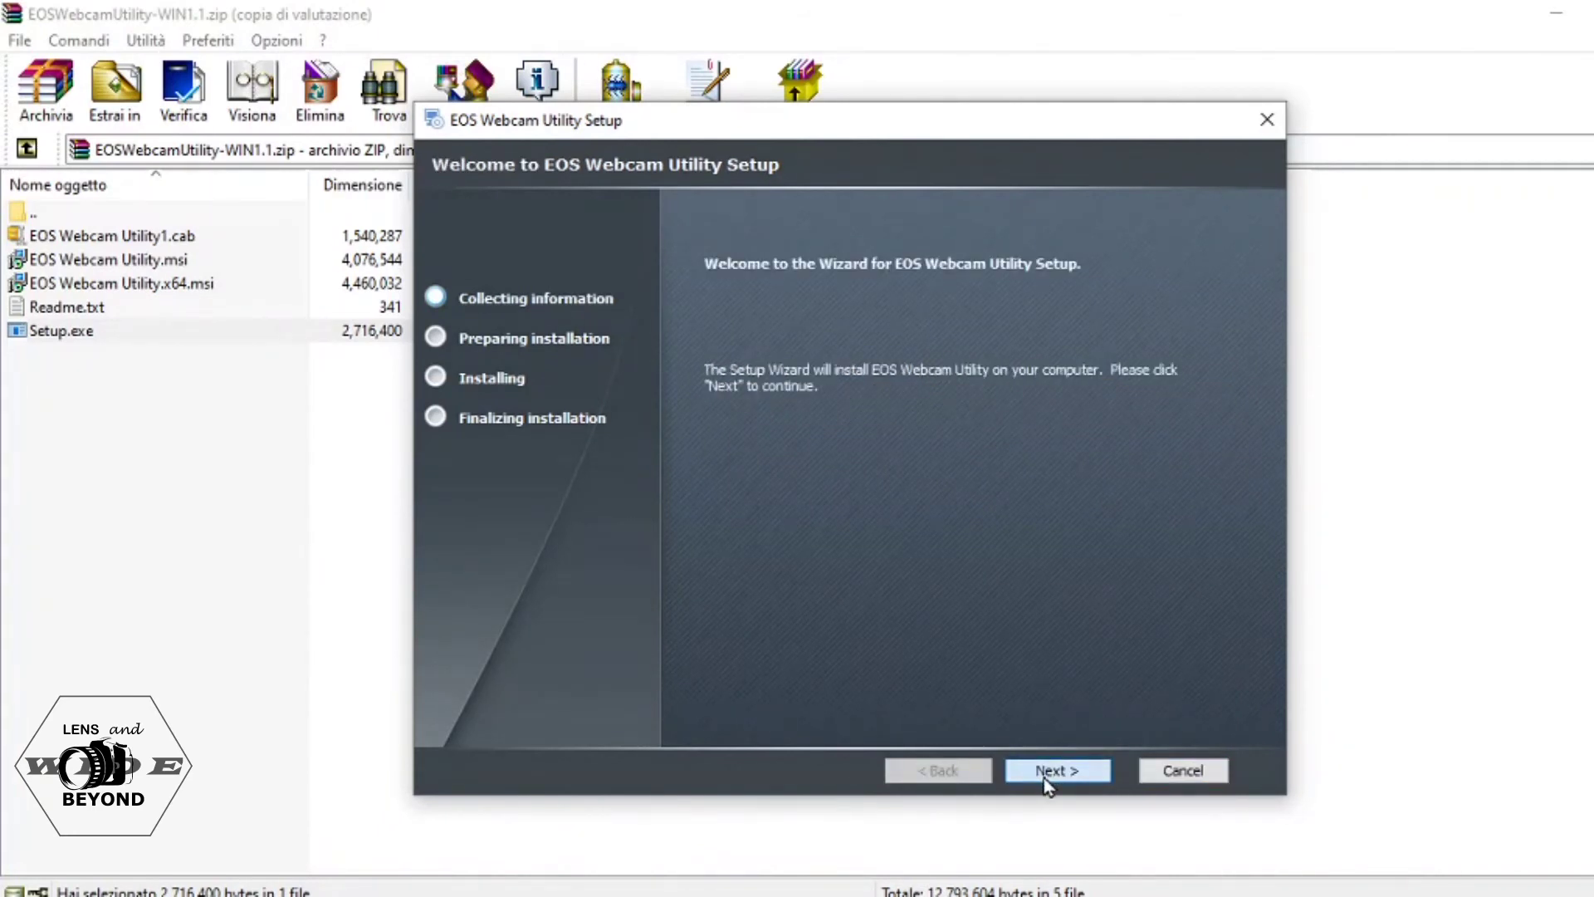
left_click(1044, 774)
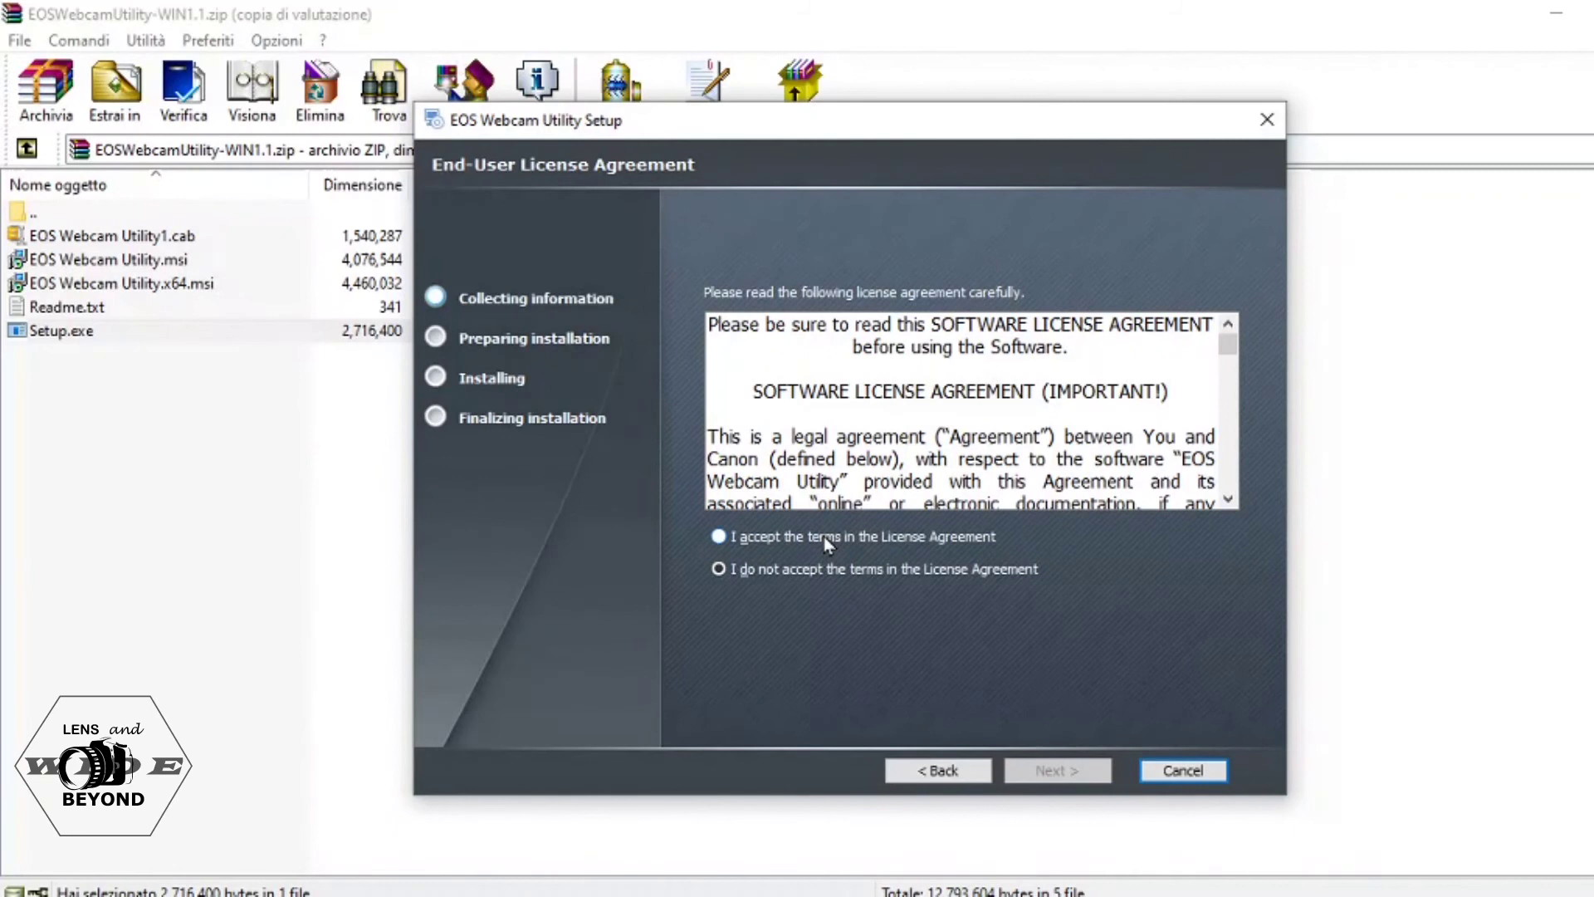
left_click(823, 536)
left_click(1044, 774)
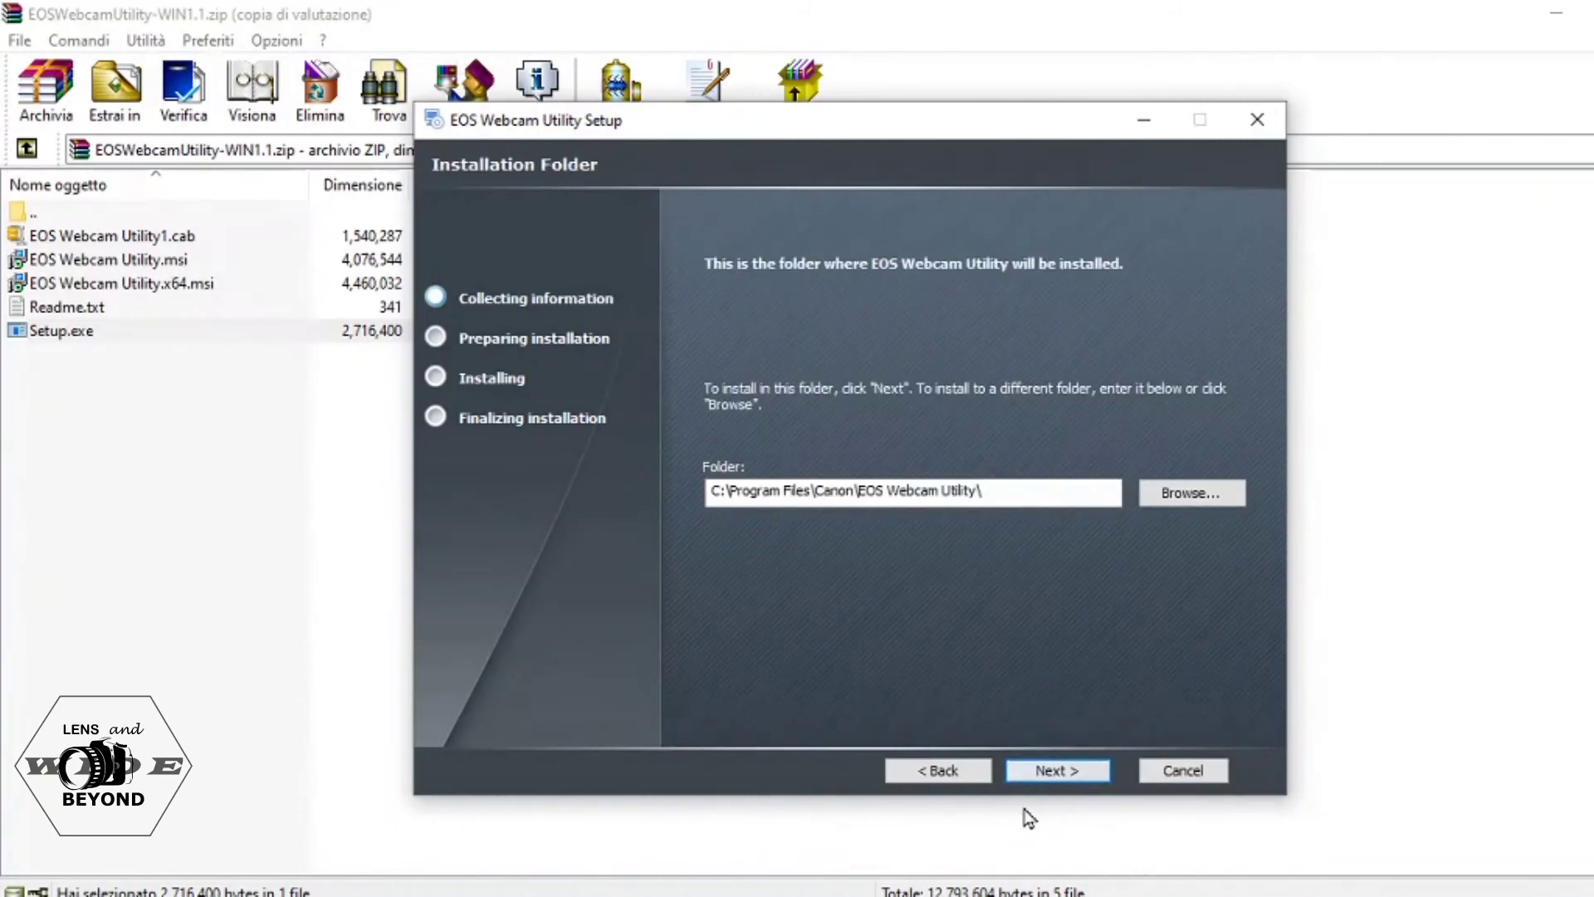
left_click(1042, 772)
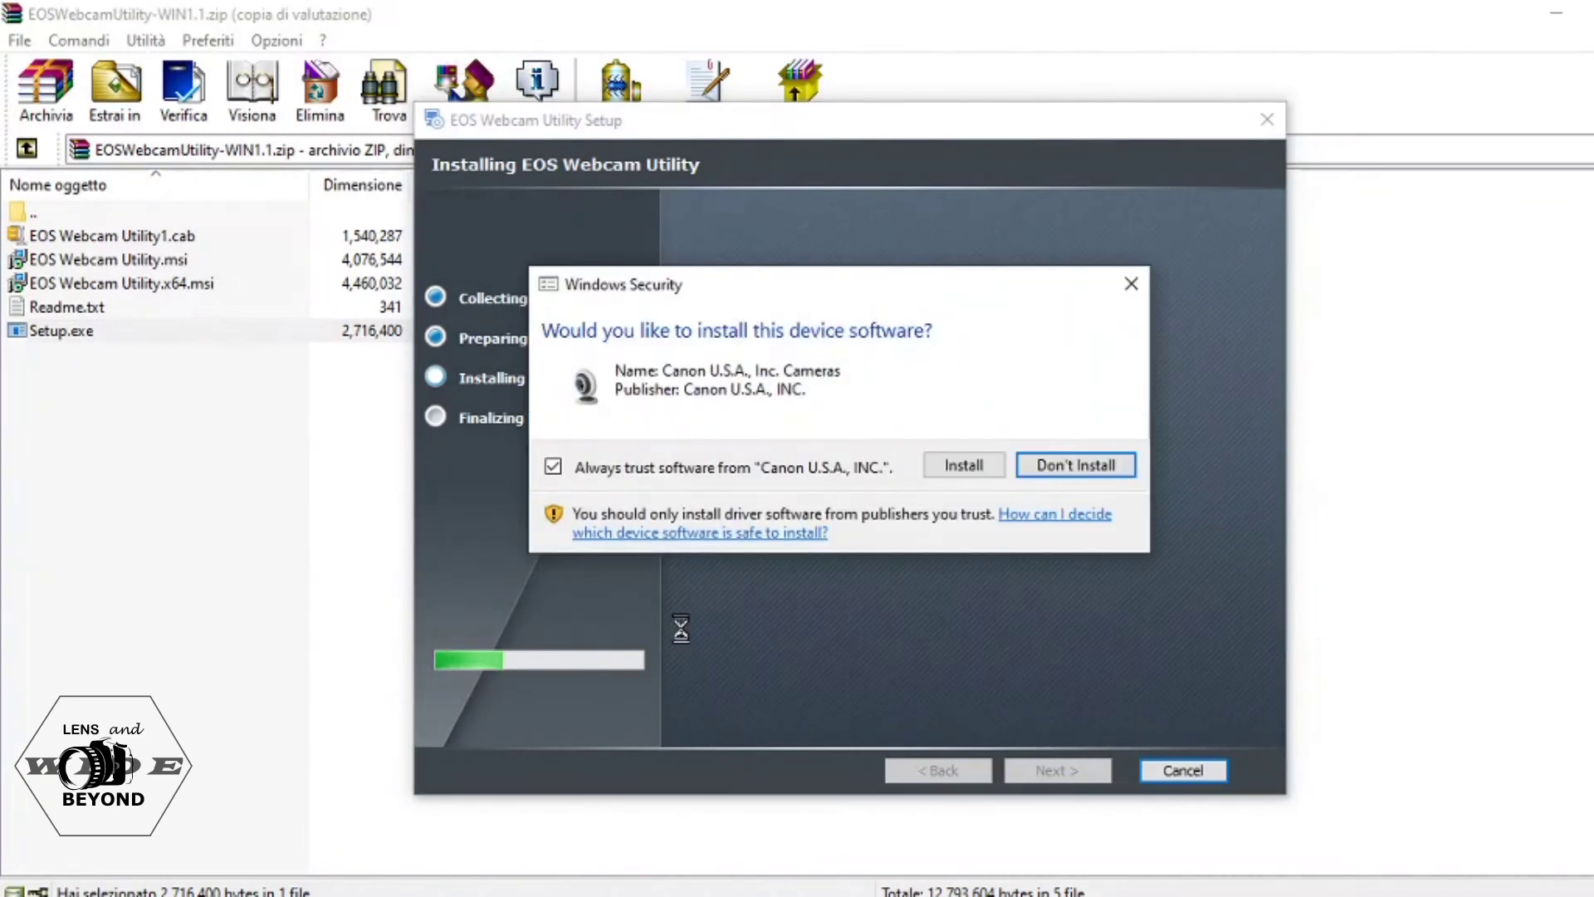
left_click(959, 475)
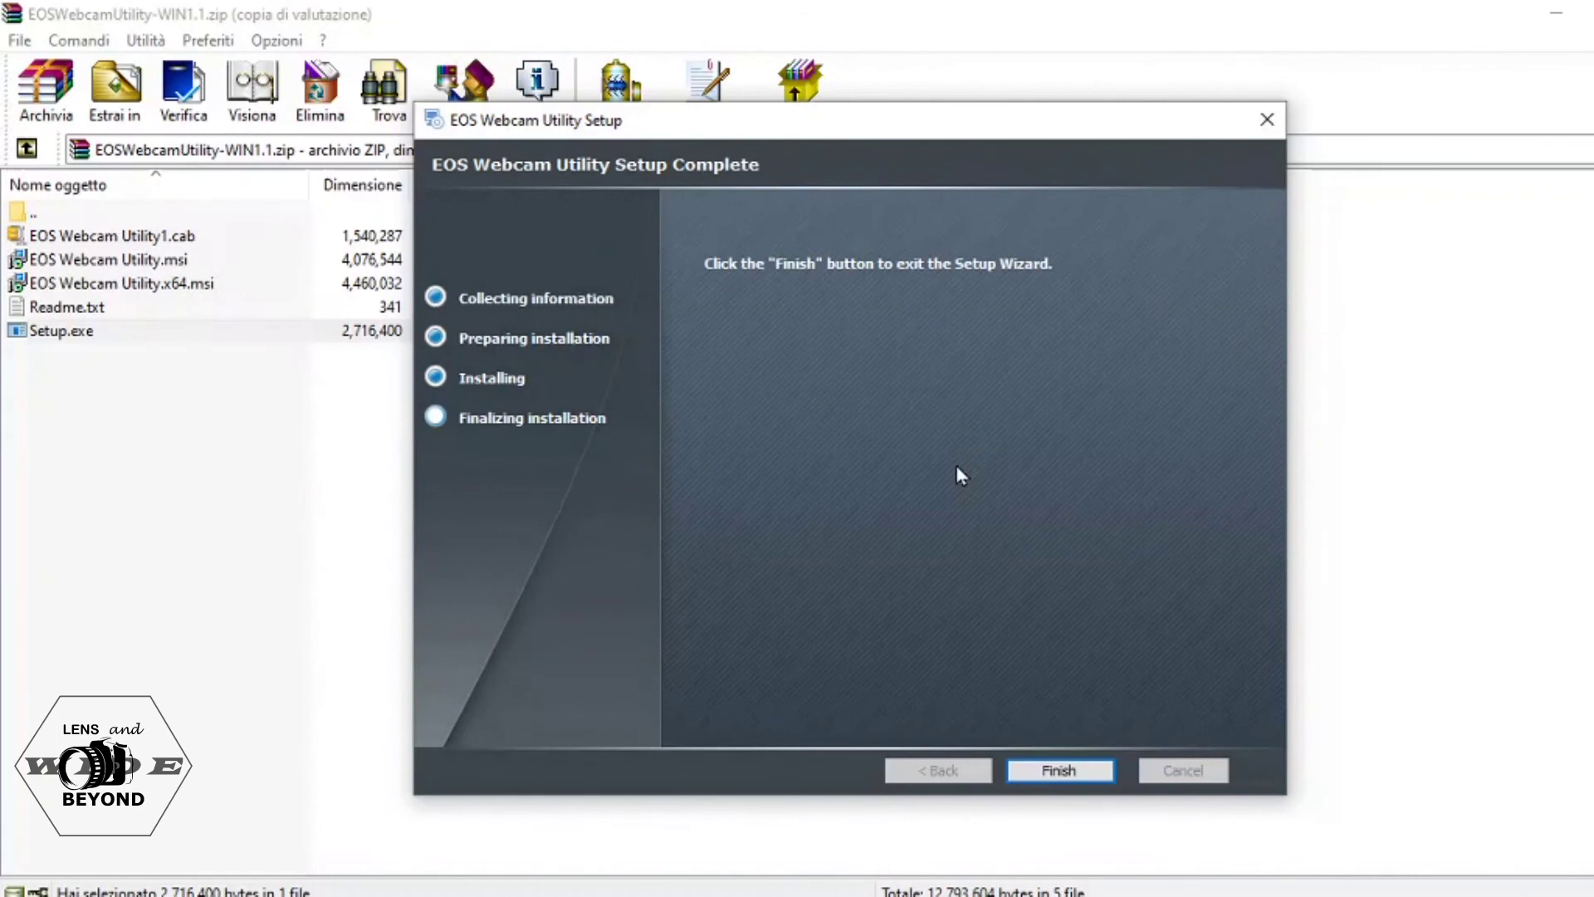
left_click(1059, 770)
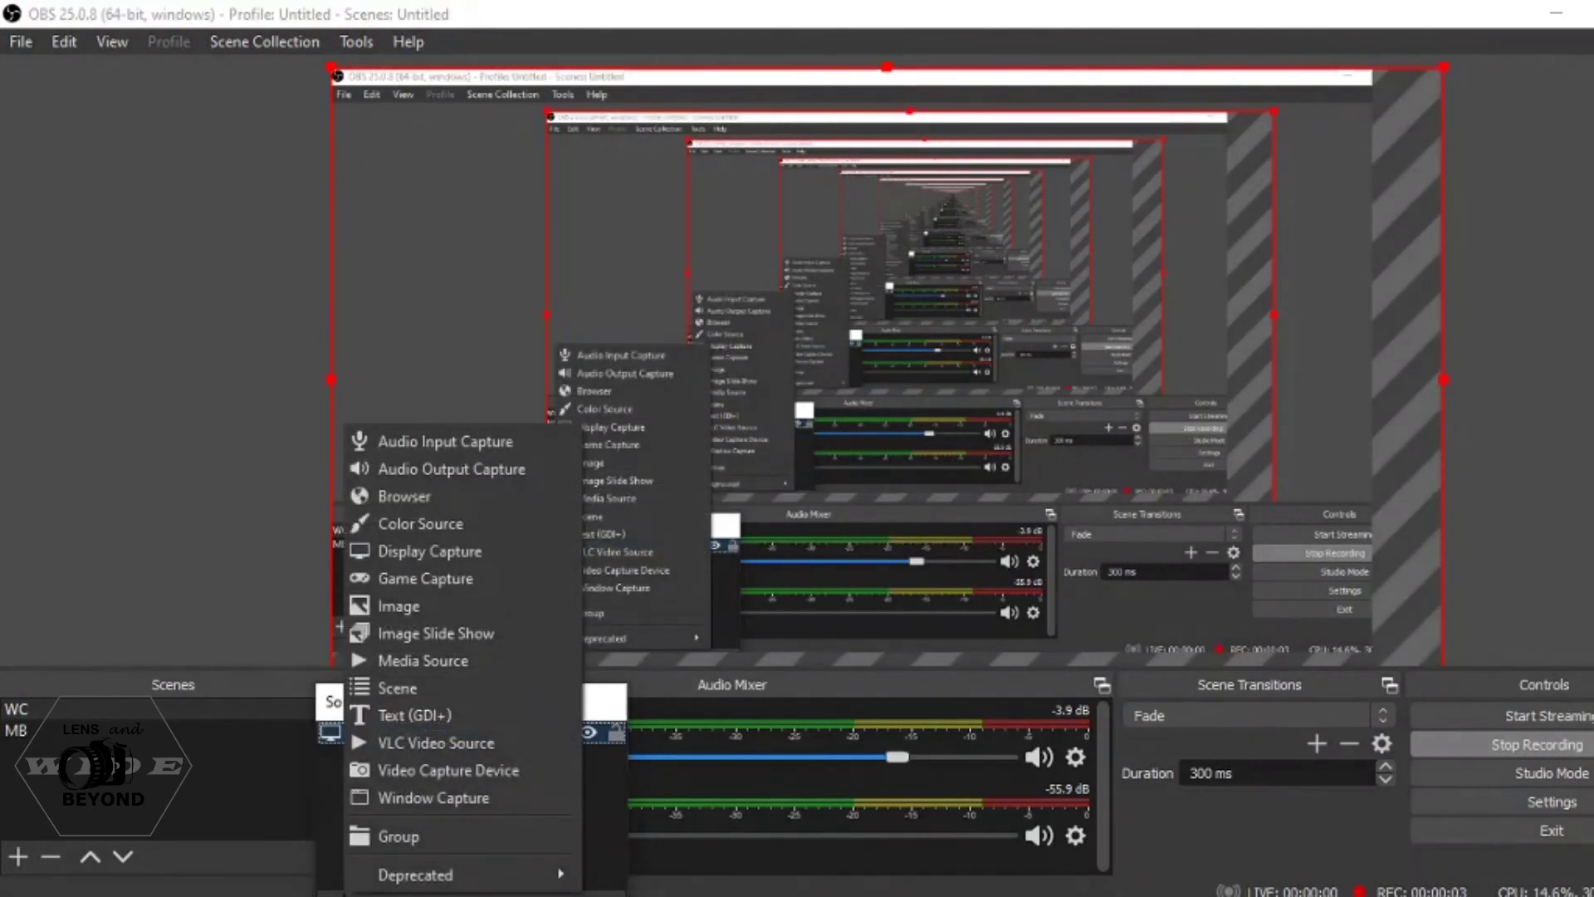
Choose Video Capture Device as the new source type in OBS Studio
left_click(412, 768)
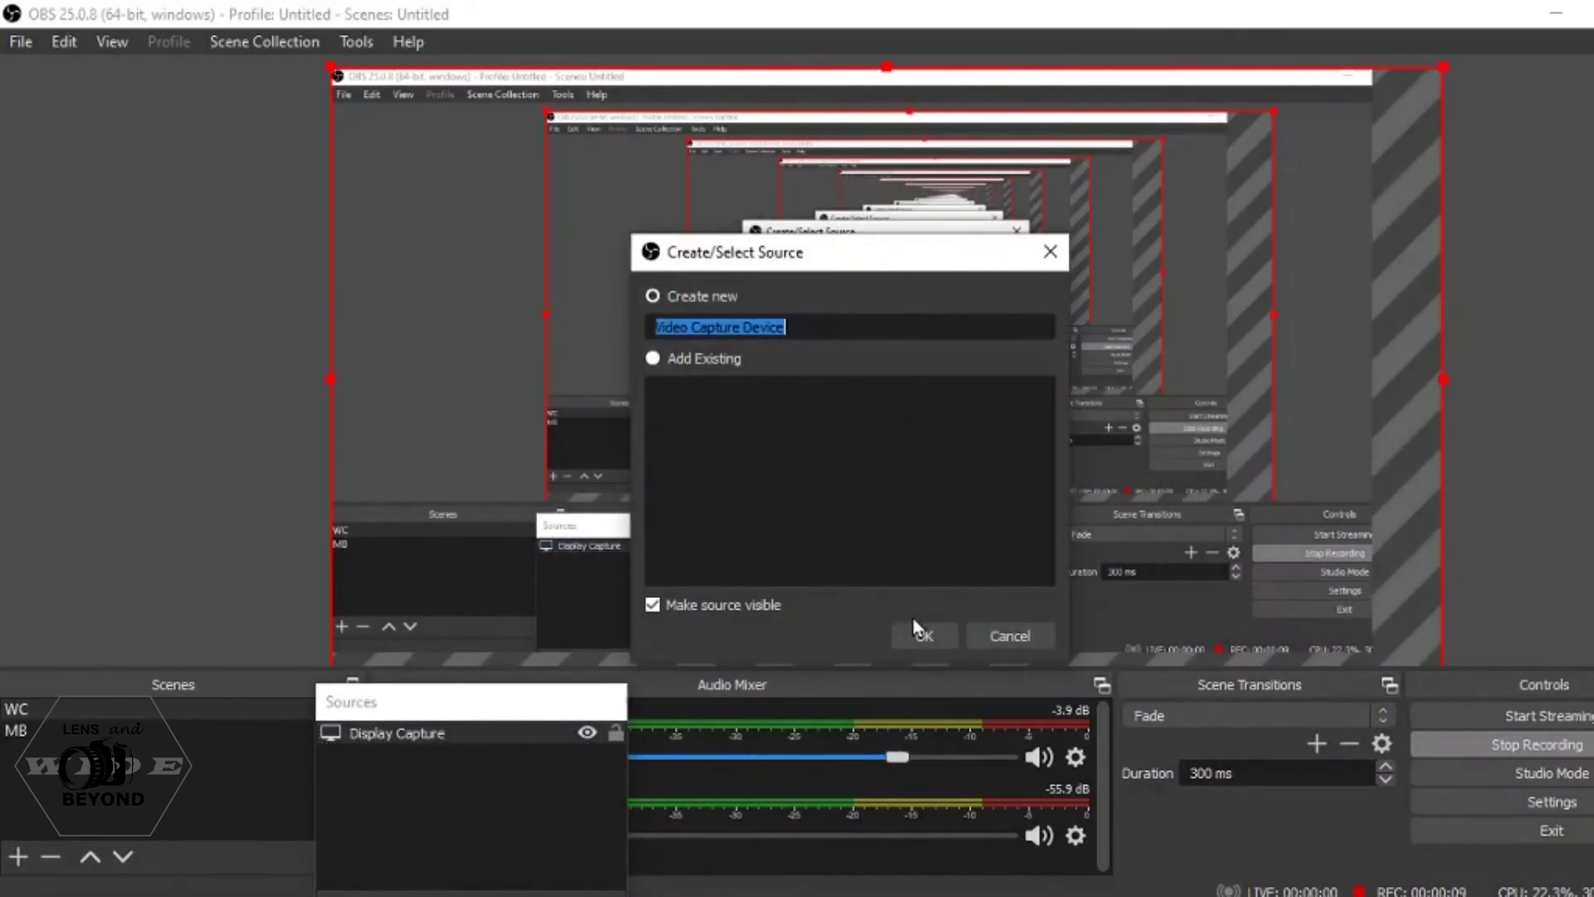